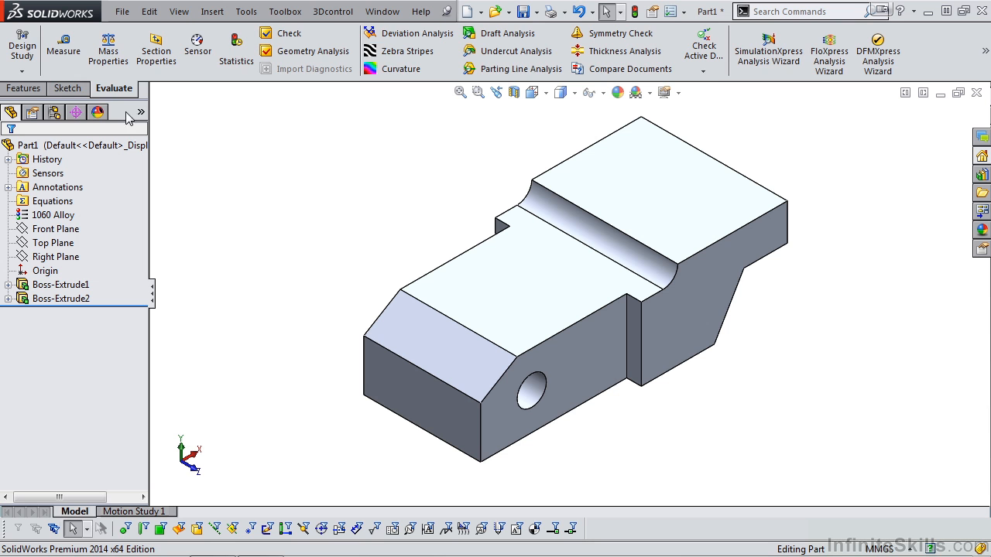
Sketch a center rectangle about 25 by 10 mm on the Front Plane, centred on the raised block's top edge
{"action": "left_click", "coordinate": [68, 88]}
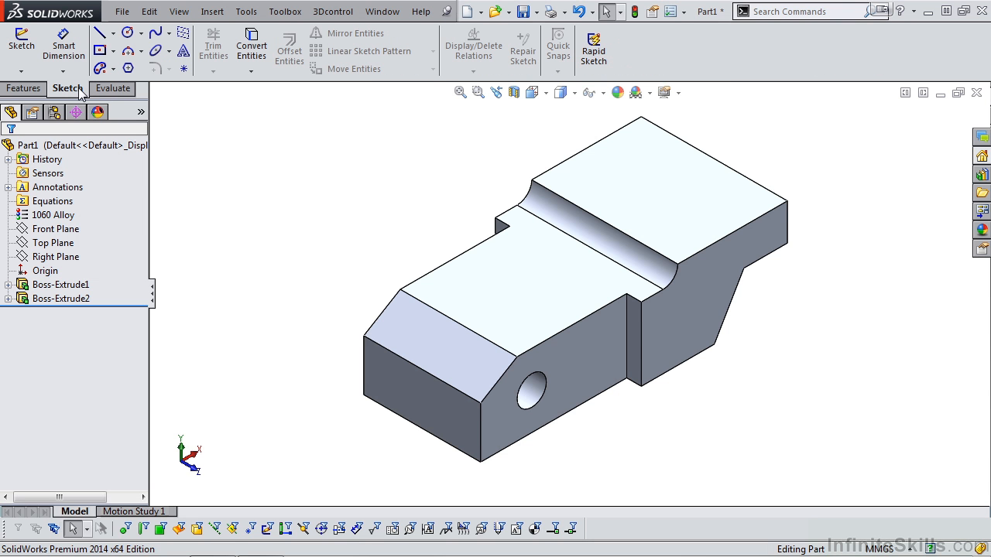
{"action": "left_click", "coordinate": [62, 231]}
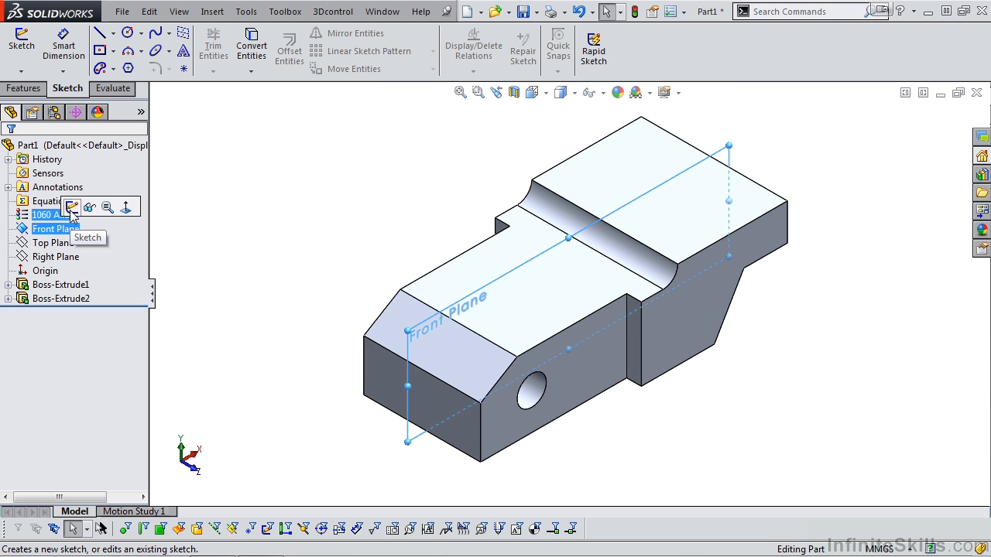
{"action": "left_click", "coordinate": [72, 206]}
{"action": "scroll", "coordinate": [701, 240], "scroll_direction": "down", "scroll_amount": 5}
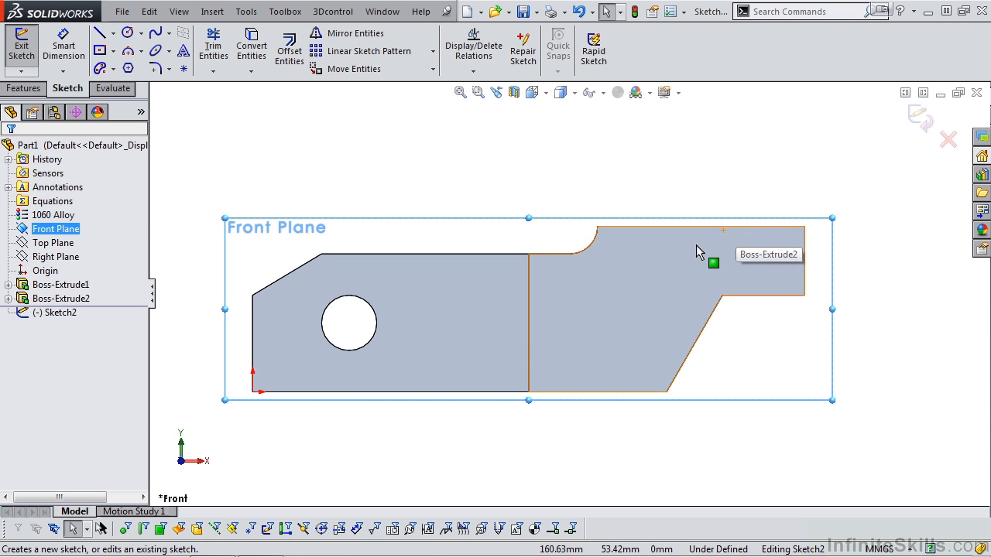
{"action": "scroll", "coordinate": [705, 245], "scroll_direction": "down", "scroll_amount": 1}
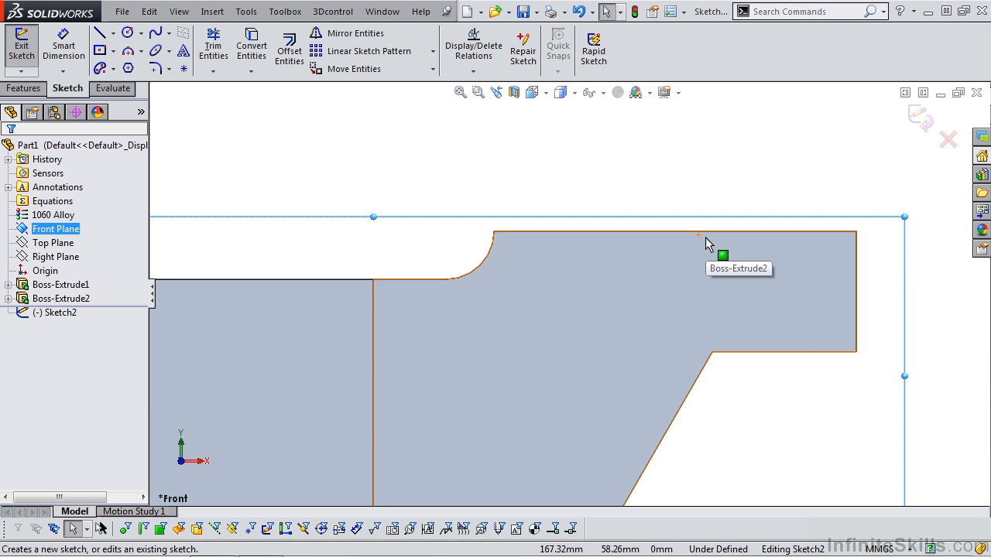
{"action": "key", "text": "s"}
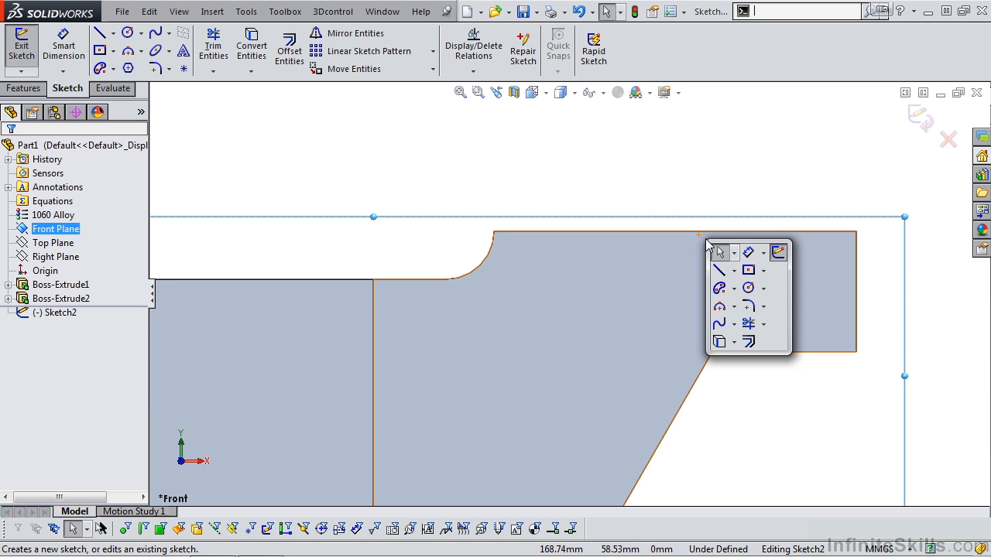
{"action": "left_click", "coordinate": [748, 271]}
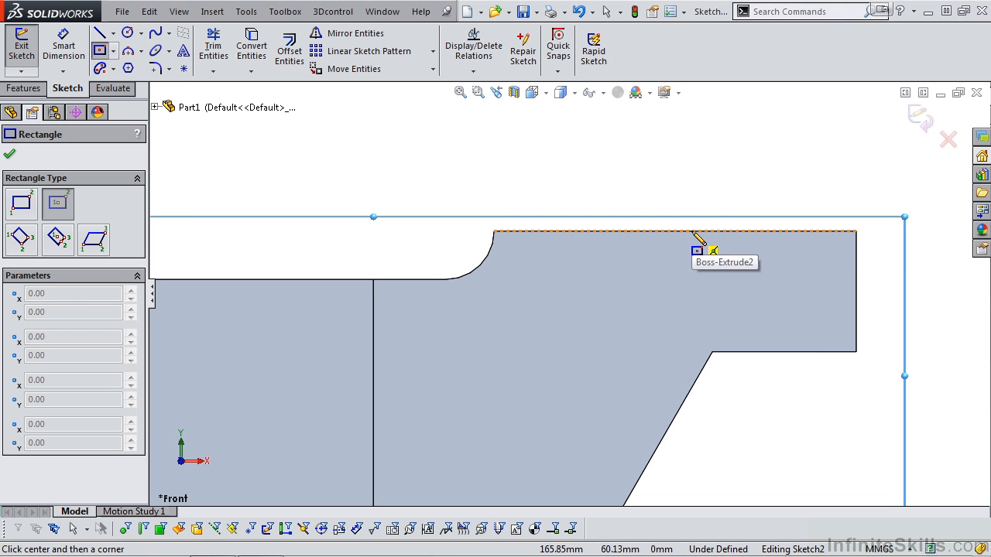
{"action": "left_click", "coordinate": [691, 231]}
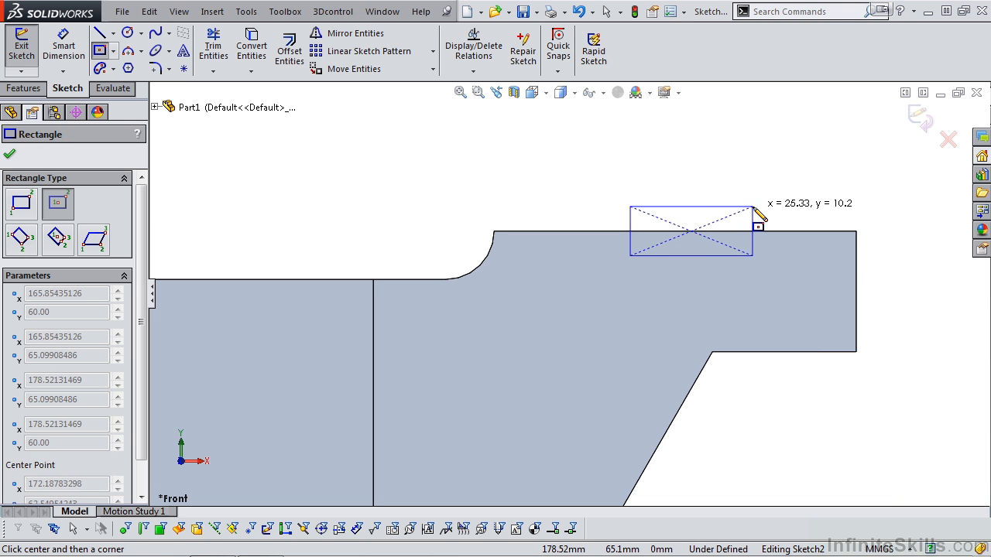
{"action": "left_click", "coordinate": [753, 207]}
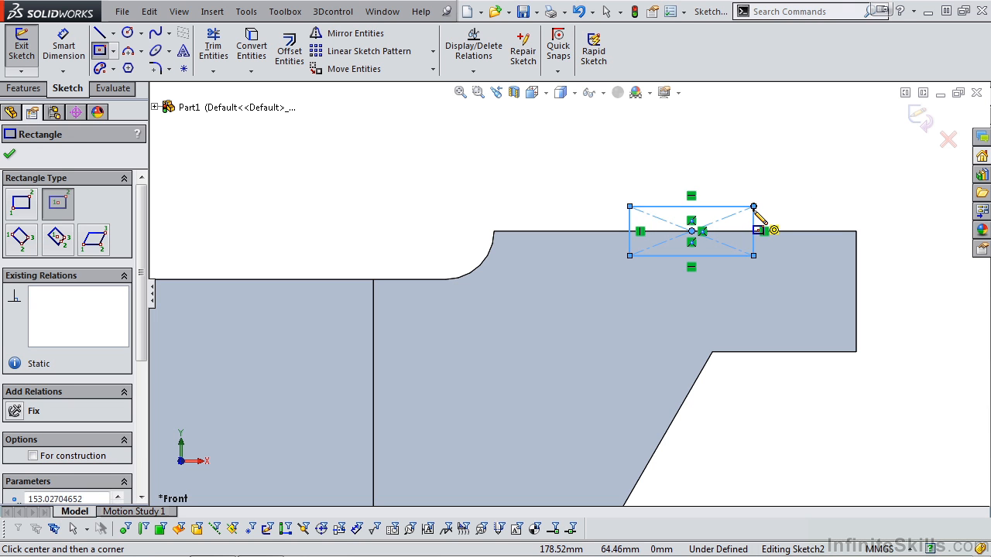
Dimension the rectangle's nearer vertical side 30 mm from the vertical end edge of the raised block
{"action": "key", "text": "s"}
{"action": "left_click", "coordinate": [795, 224]}
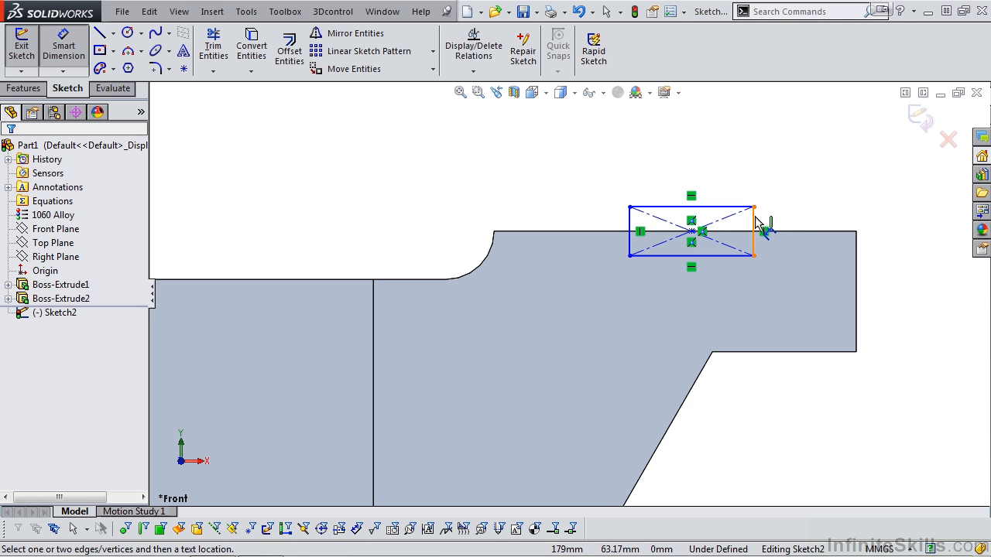
{"action": "left_click", "coordinate": [755, 220]}
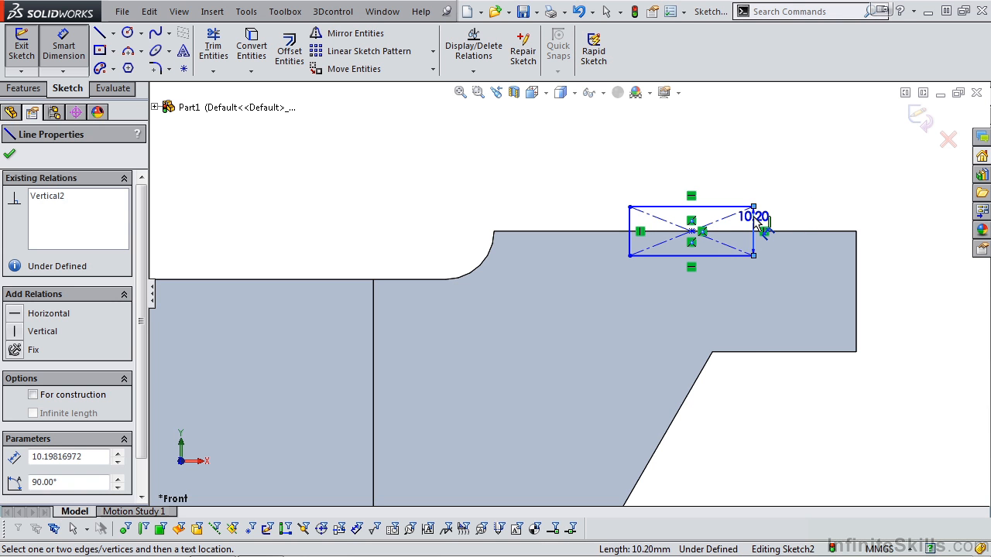
{"action": "left_click", "coordinate": [856, 249]}
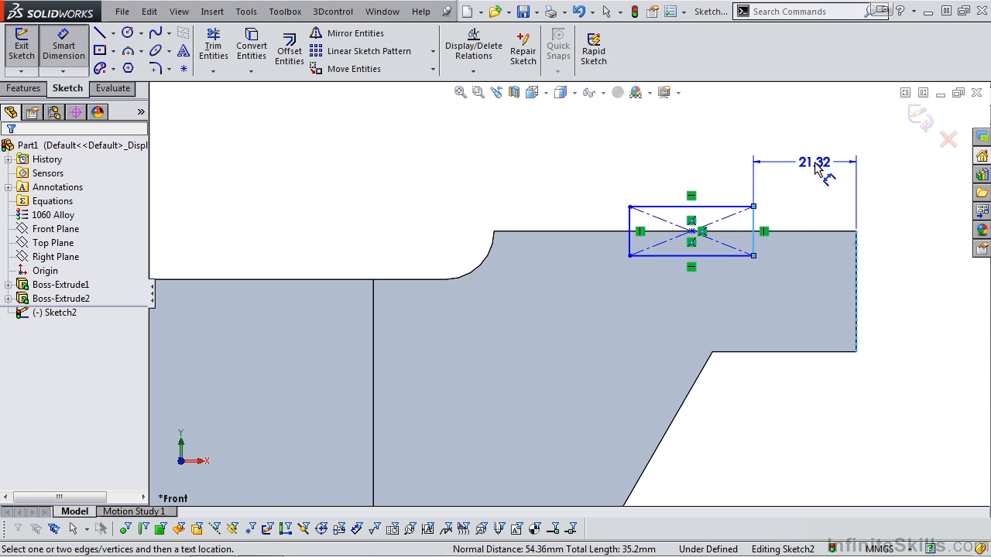
{"action": "left_click", "coordinate": [816, 168]}
{"action": "type", "text": "3"}
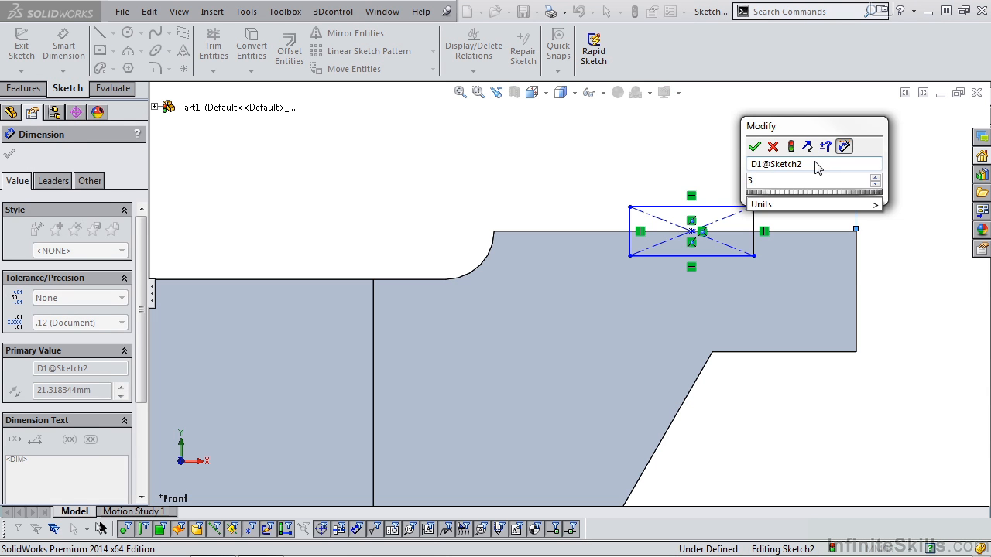
{"action": "left_click", "coordinate": [754, 148]}
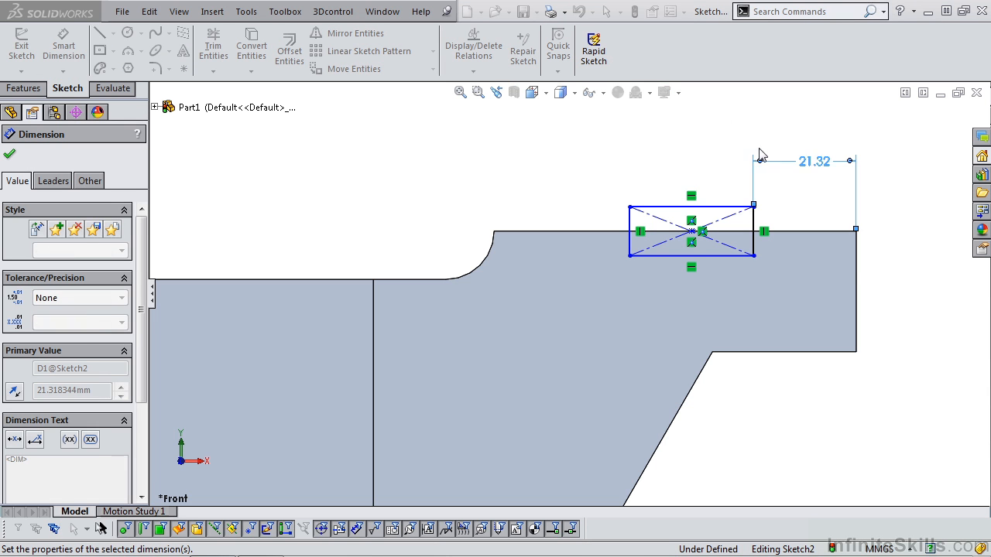
Dimension the rectangle's horizontal width as 15 mm
{"action": "left_click", "coordinate": [673, 206]}
{"action": "left_click", "coordinate": [658, 169]}
{"action": "type", "text": "15"}
{"action": "left_click", "coordinate": [593, 146]}
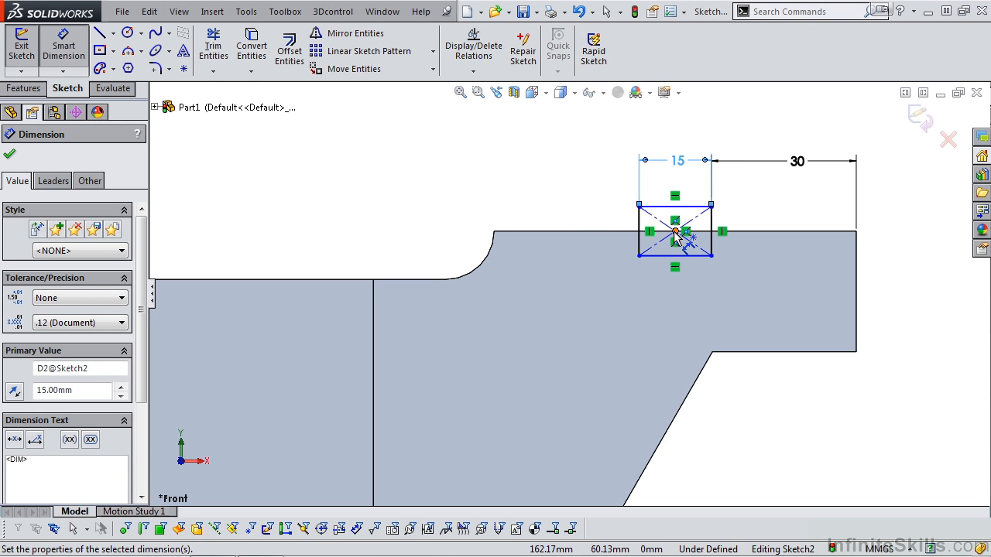
Dimension the rectangle's lower side 10 mm below the raised block's top edge
{"action": "left_click", "coordinate": [739, 237]}
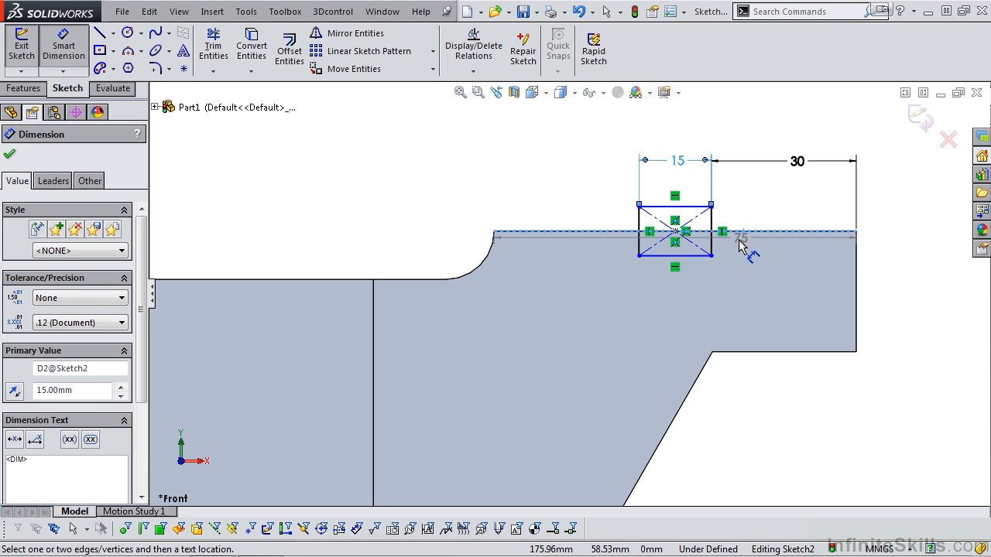
{"action": "left_click", "coordinate": [689, 255]}
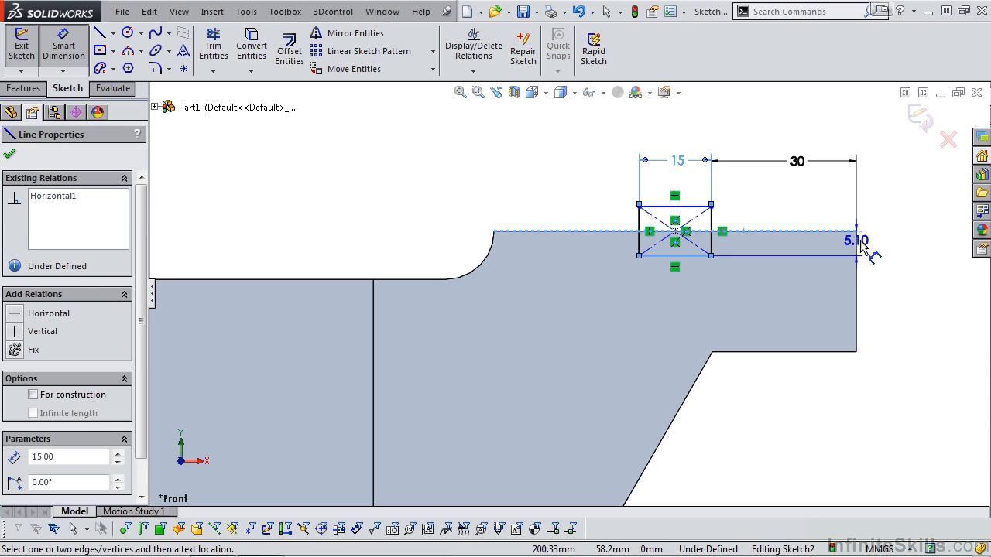
{"action": "left_click", "coordinate": [890, 247]}
{"action": "type", "text": "10"}
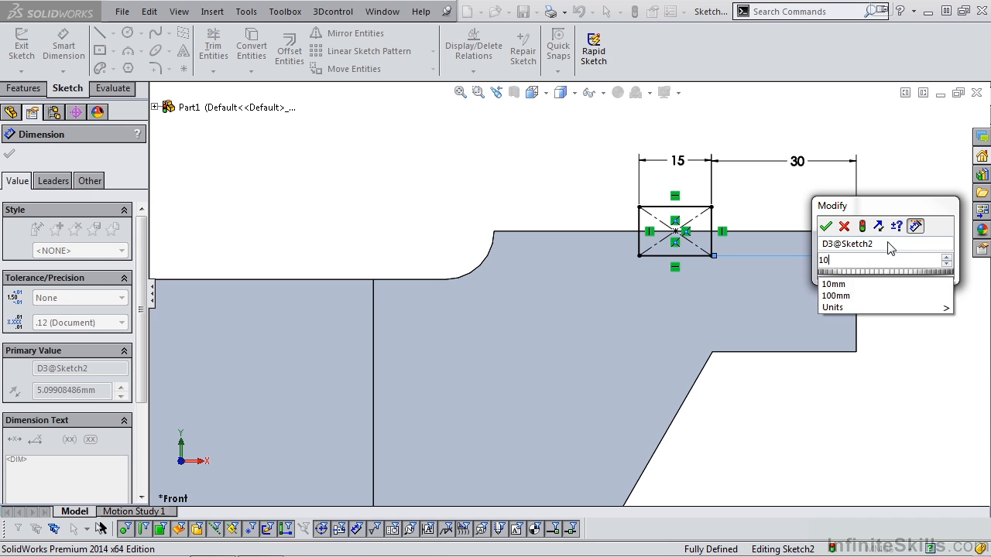
{"action": "left_click", "coordinate": [825, 226]}
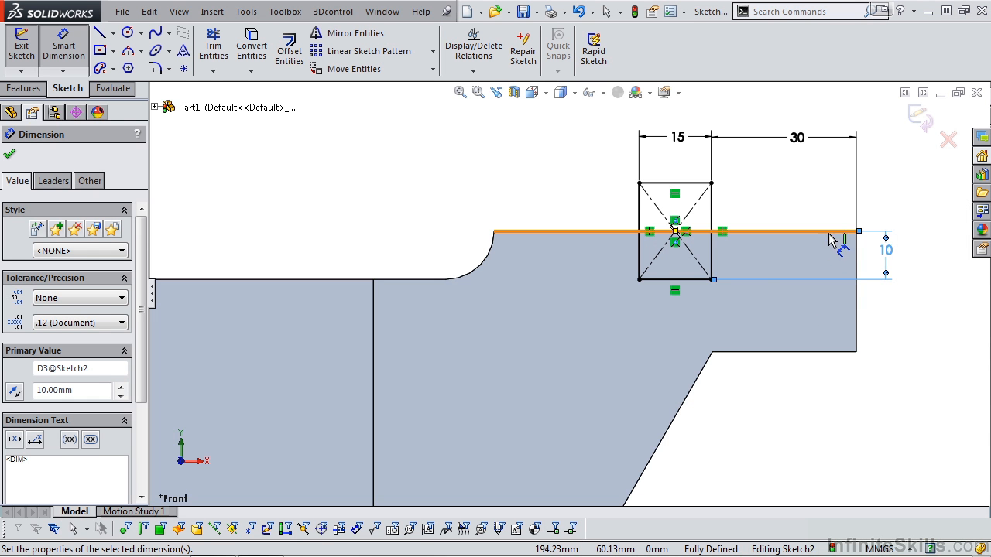
Extrude-cut the rectangle with the Through All - Both end condition to make a slot across the raised block
{"action": "middle_click_drag", "start_coordinate": [658, 297], "coordinate": [696, 339]}
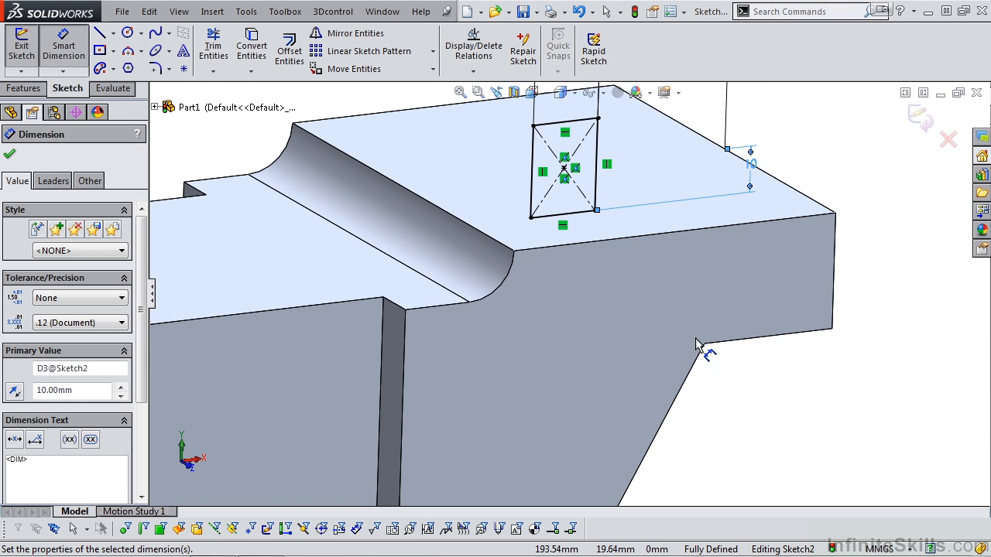
{"action": "scroll", "coordinate": [648, 290], "scroll_direction": "up", "scroll_amount": 2}
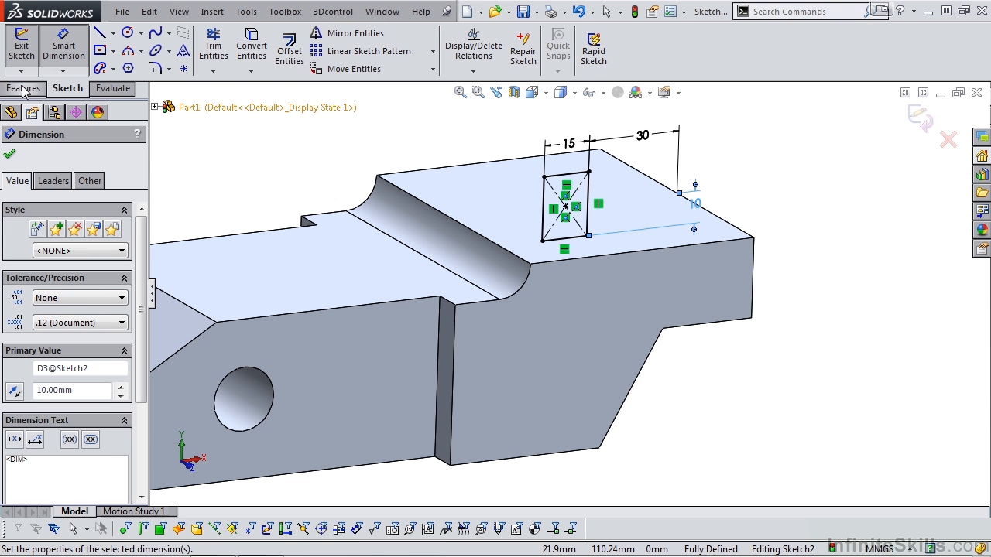
{"action": "left_click", "coordinate": [23, 87]}
{"action": "left_click", "coordinate": [232, 48]}
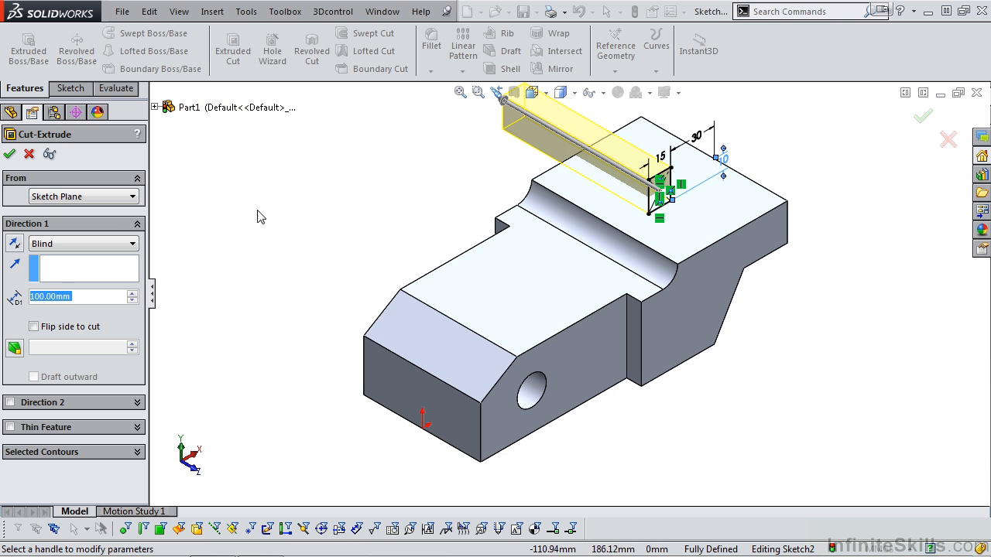
{"action": "left_click", "coordinate": [134, 245]}
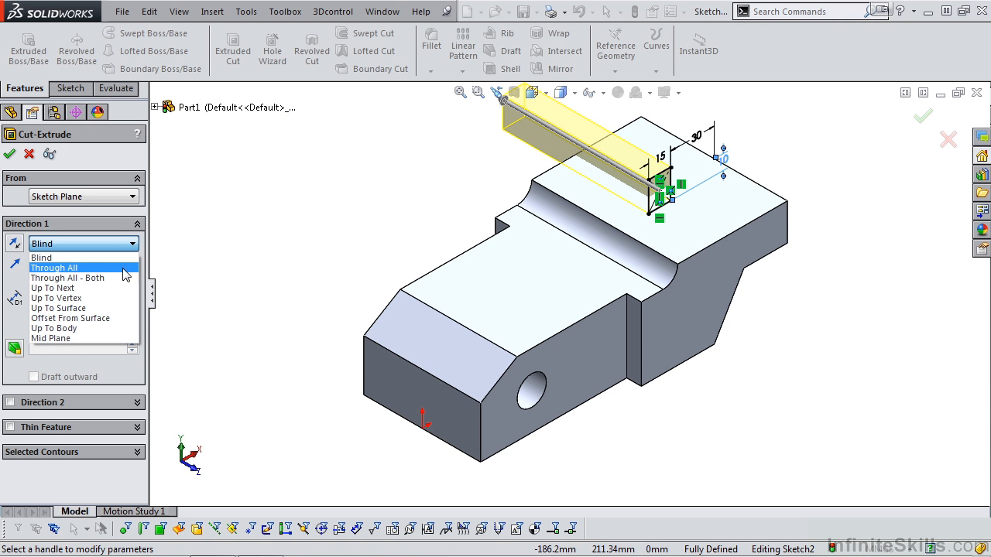
{"action": "left_click", "coordinate": [122, 279]}
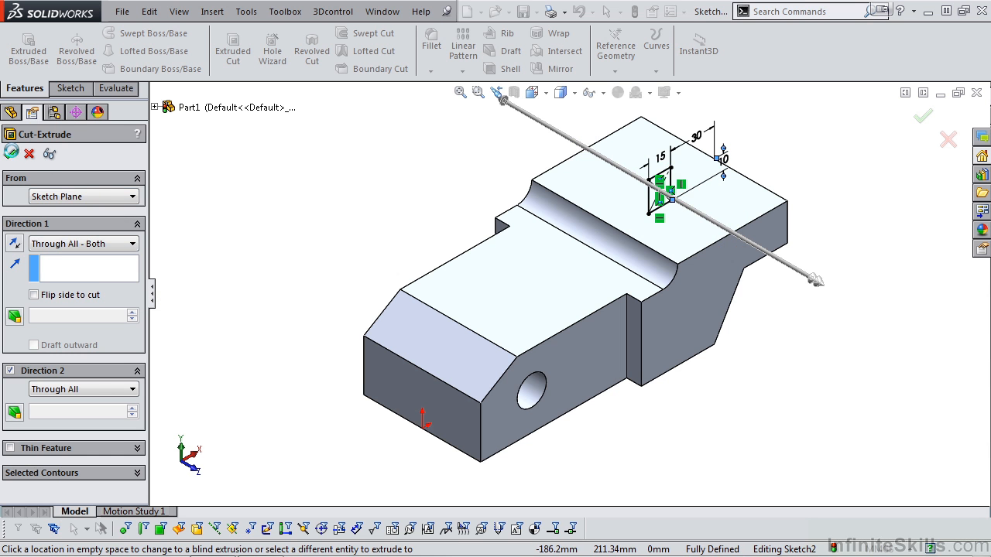
{"action": "left_click", "coordinate": [10, 154]}
Start an Extruded Cut on the raised block's end face and sketch a center rectangle about 48 by 8 mm on its top edge's midpoint
{"action": "middle_click_drag", "start_coordinate": [631, 377], "coordinate": [532, 370]}
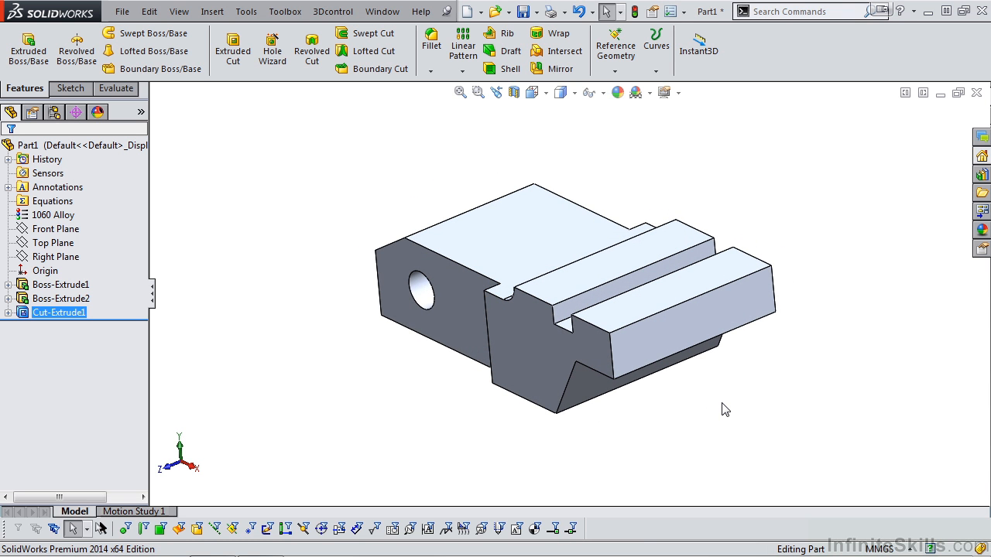
{"action": "key", "text": "s"}
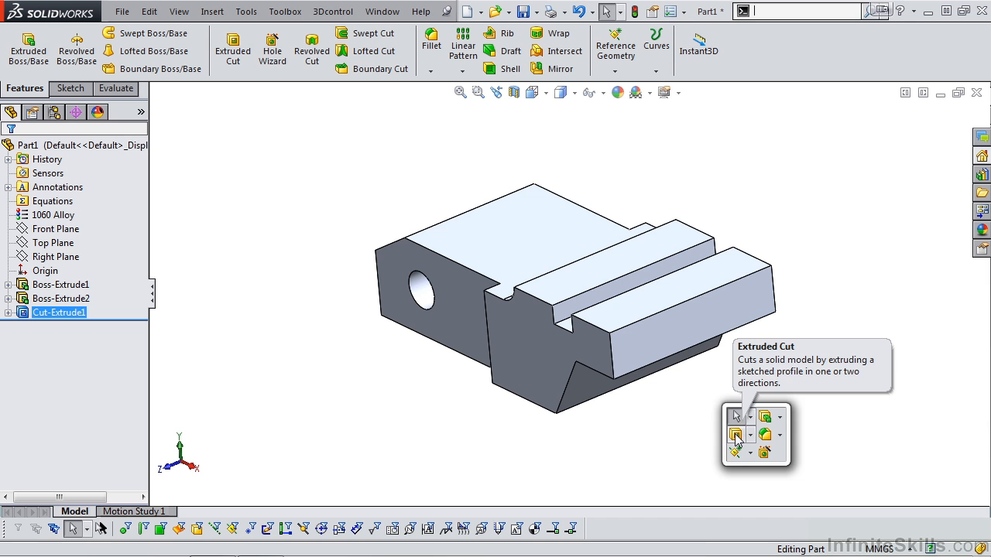
{"action": "left_click", "coordinate": [735, 436]}
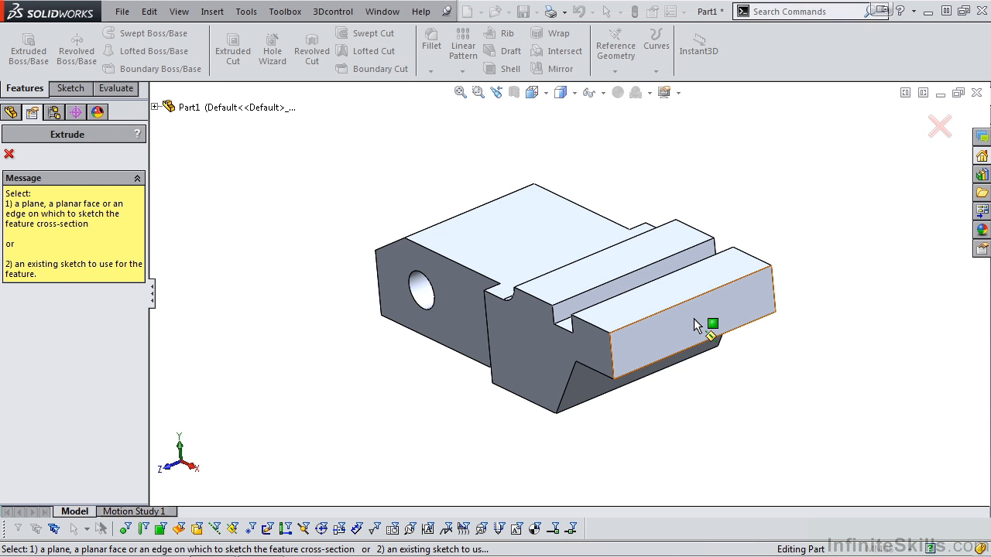
{"action": "left_click", "coordinate": [695, 320]}
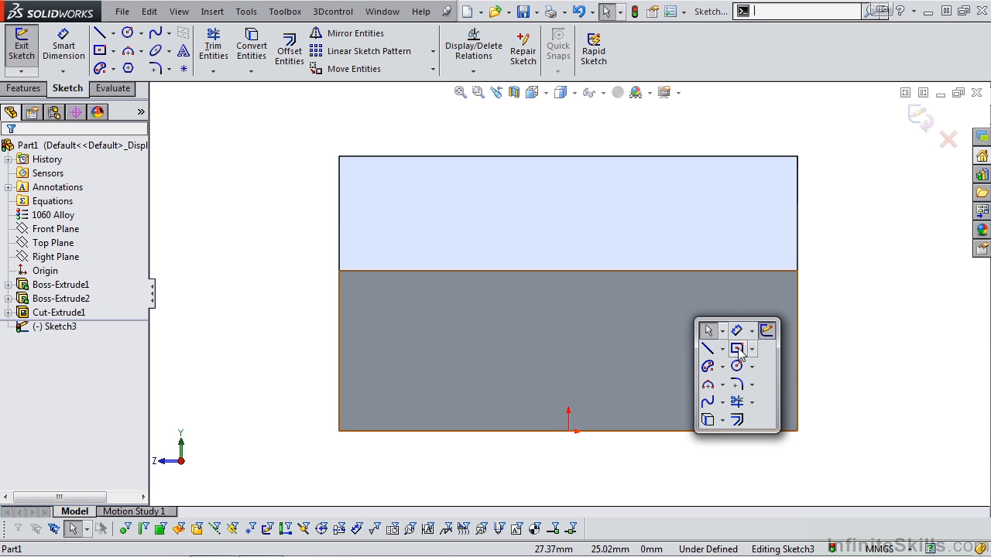
{"action": "left_click", "coordinate": [738, 349]}
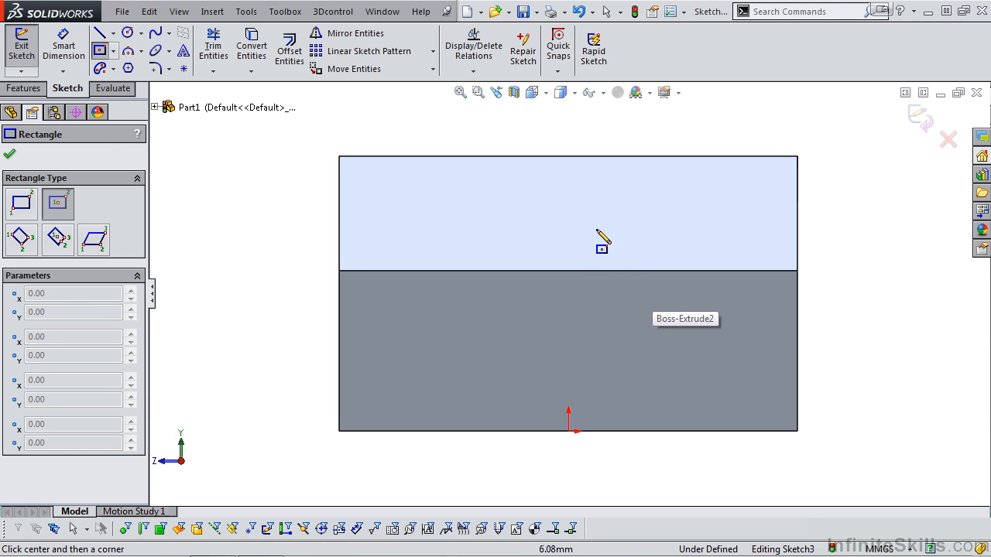
{"action": "left_click", "coordinate": [568, 156]}
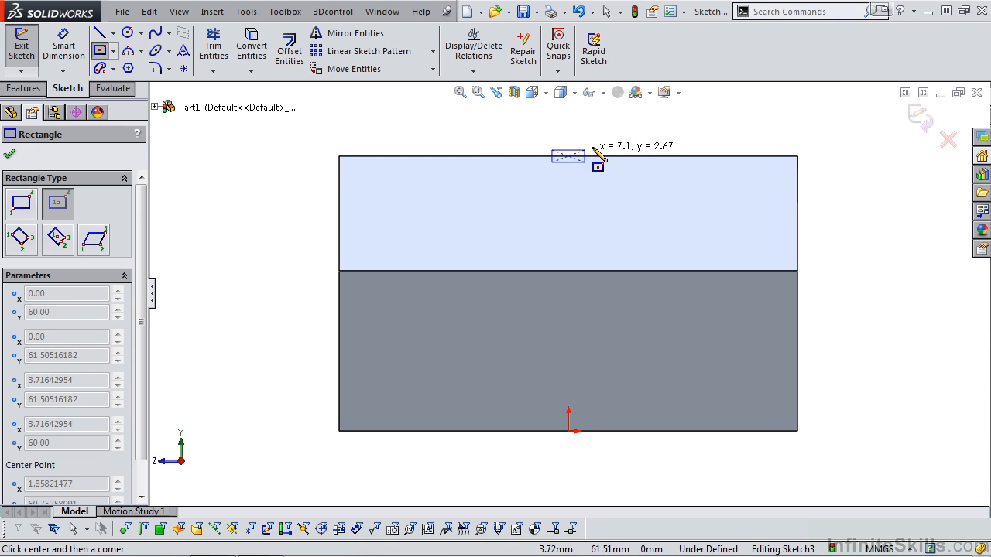
{"action": "left_click", "coordinate": [678, 138]}
Dimension the width of the rectangle on the end face as 40 mm
{"action": "key", "text": "s"}
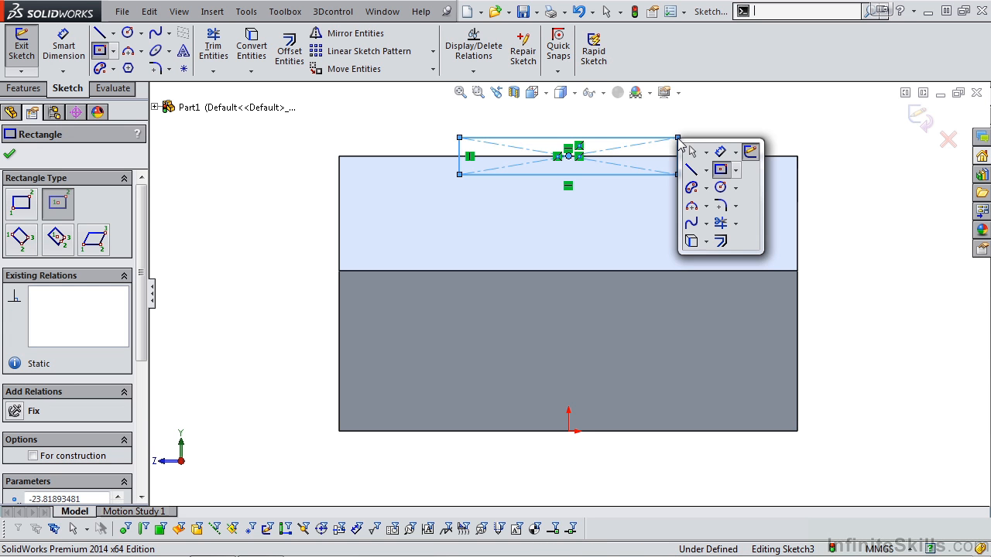
{"action": "left_click", "coordinate": [720, 153]}
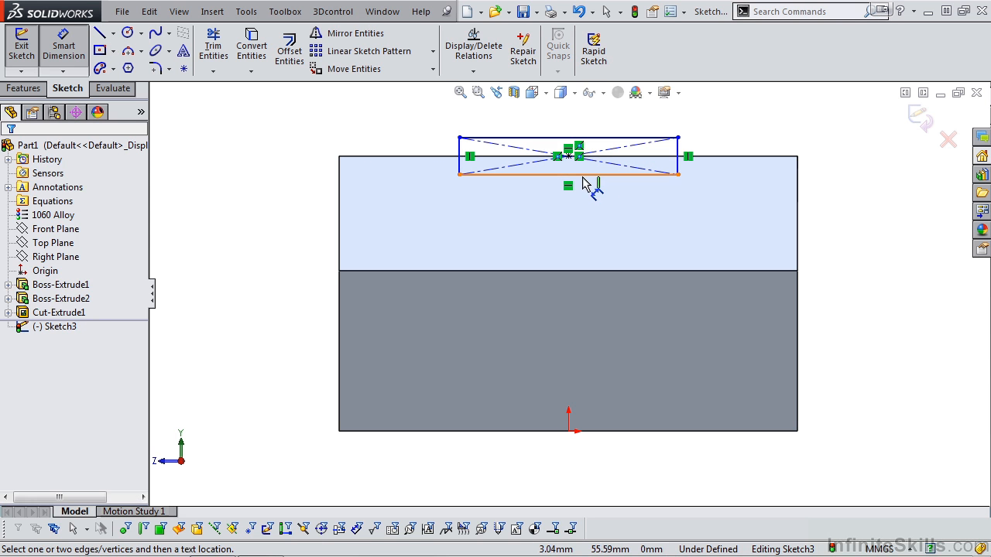
{"action": "left_click", "coordinate": [588, 175]}
{"action": "left_click", "coordinate": [577, 225]}
{"action": "type", "text": "40"}
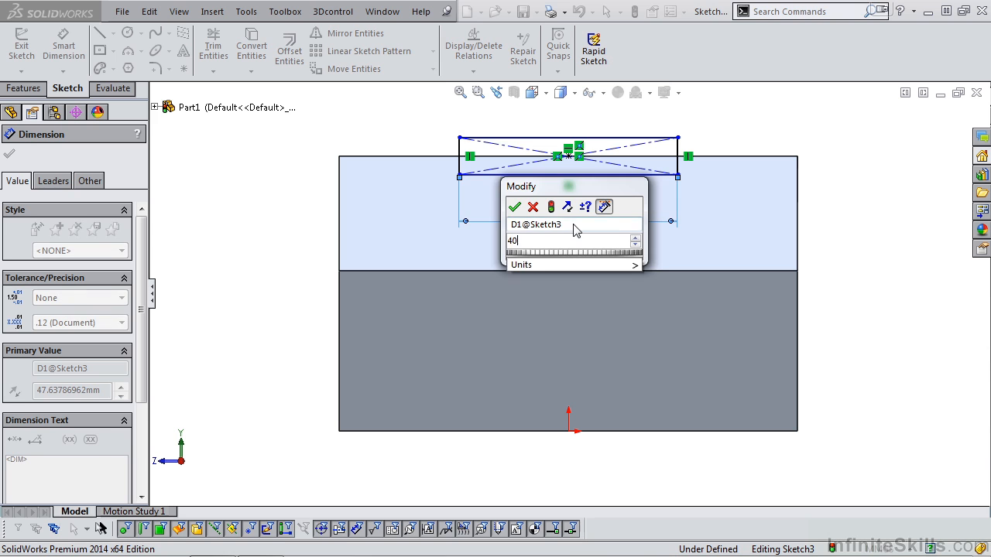
{"action": "left_click", "coordinate": [514, 207]}
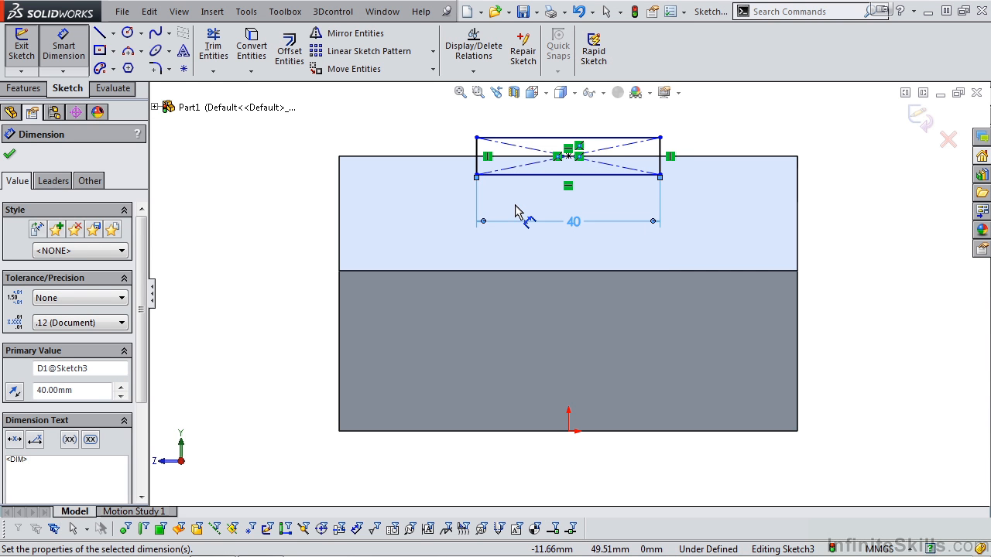
Dimension the rectangle's lower side 5 mm below the top edge of the raised block's end face
{"action": "left_click", "coordinate": [706, 158]}
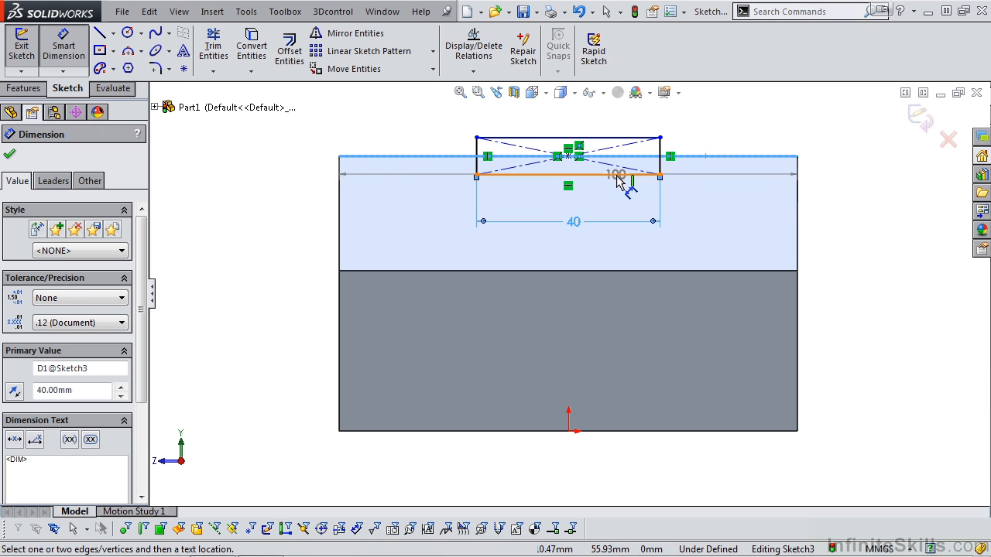
{"action": "left_click", "coordinate": [619, 177]}
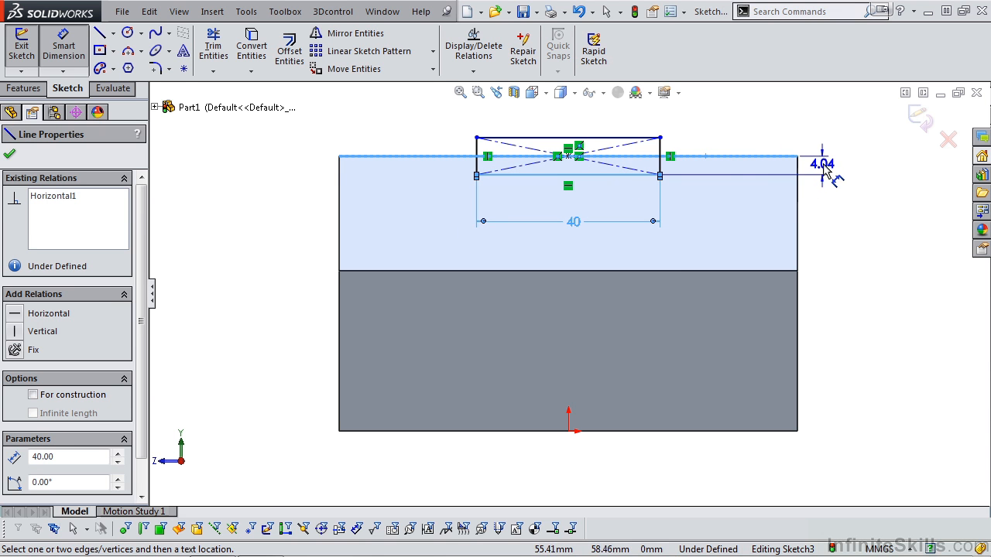
{"action": "left_click", "coordinate": [826, 166]}
{"action": "type", "text": "5"}
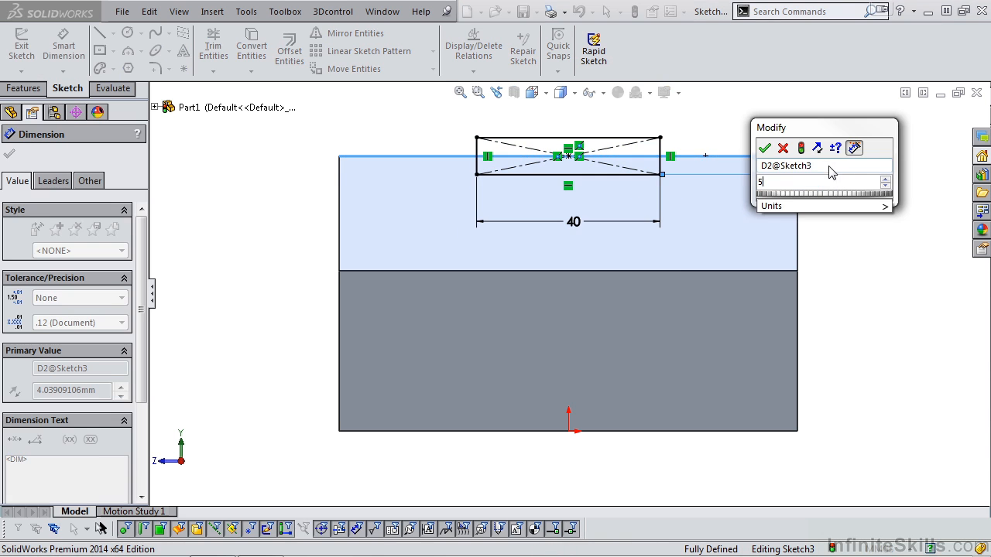
{"action": "left_click", "coordinate": [765, 150]}
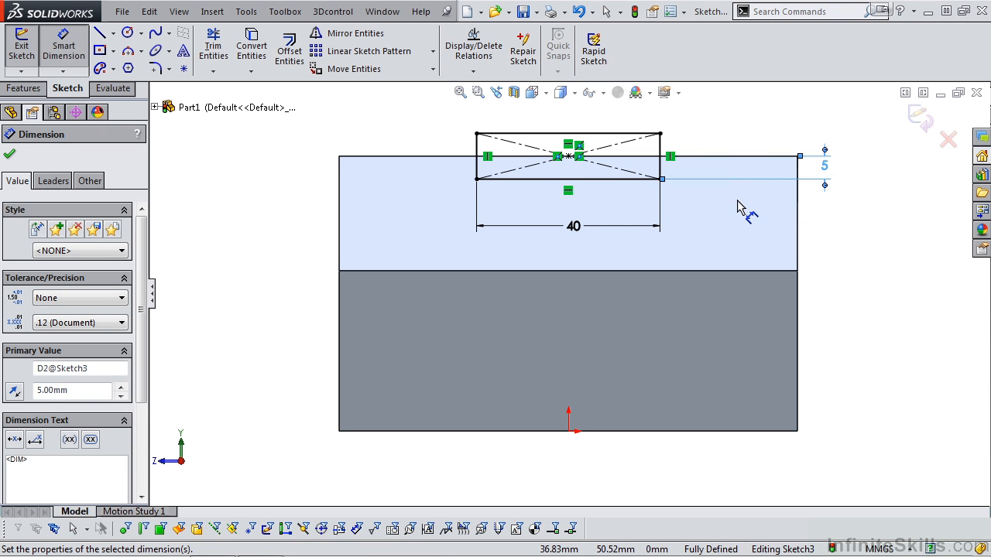
Extrude-cut the 40 mm wide rectangle with the Up To Surface end condition, ending at the concave fillet face of the raised block
{"action": "left_click", "coordinate": [917, 114]}
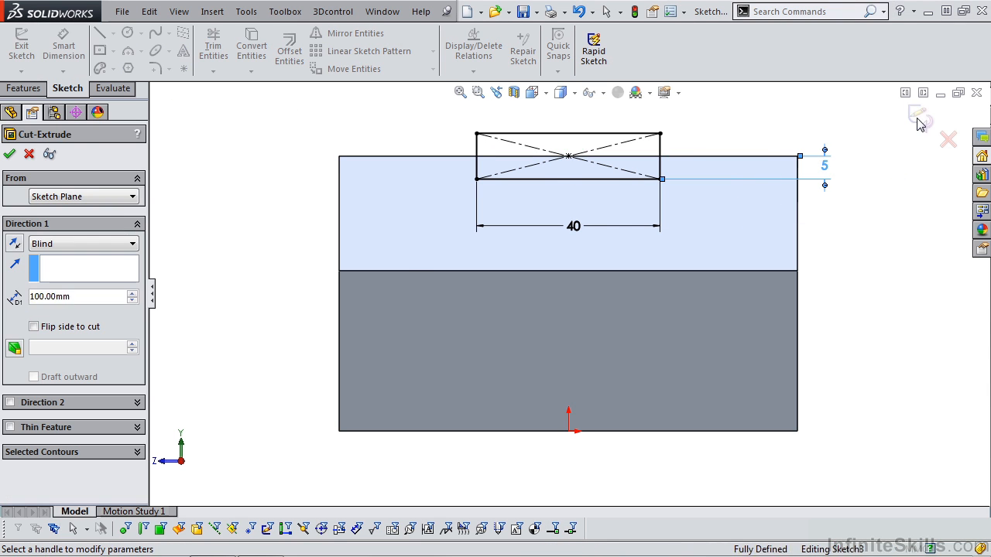
{"action": "middle_click_drag", "start_coordinate": [588, 244], "coordinate": [588, 333]}
{"action": "left_click", "coordinate": [134, 244]}
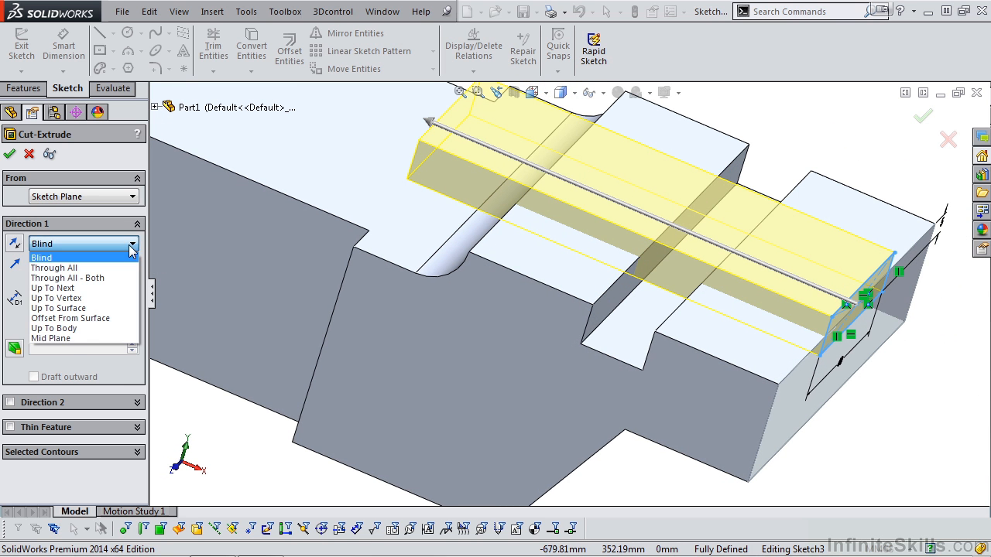
{"action": "left_click", "coordinate": [117, 308]}
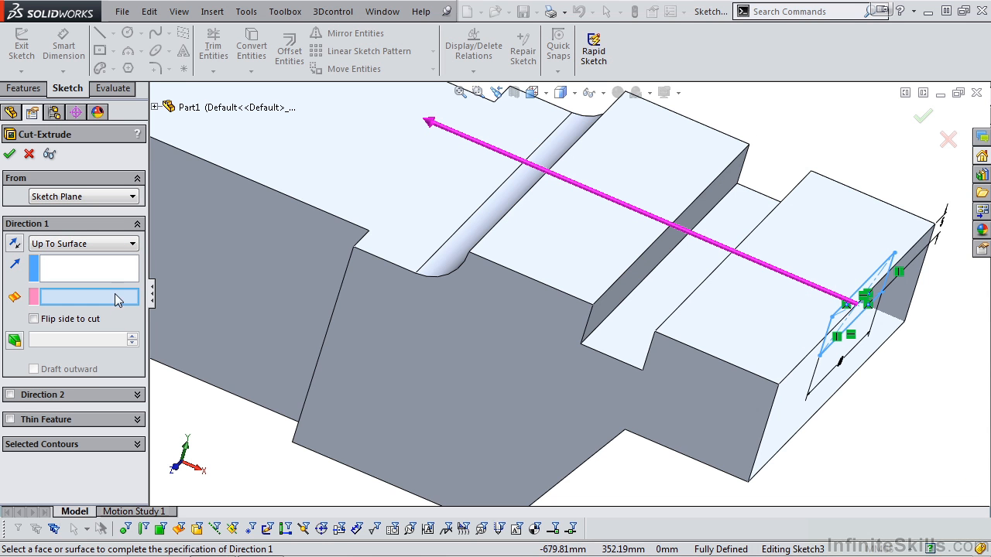
{"action": "left_click", "coordinate": [500, 197]}
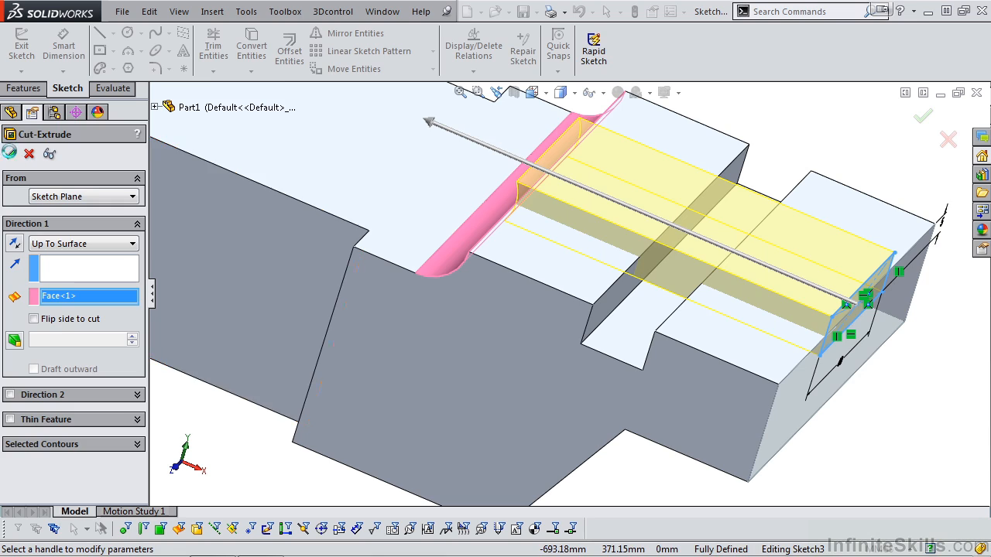
{"action": "left_click", "coordinate": [9, 154]}
Start a new Extruded Cut with its sketch on the Front Plane
{"action": "middle_click_drag", "start_coordinate": [584, 342], "coordinate": [562, 330]}
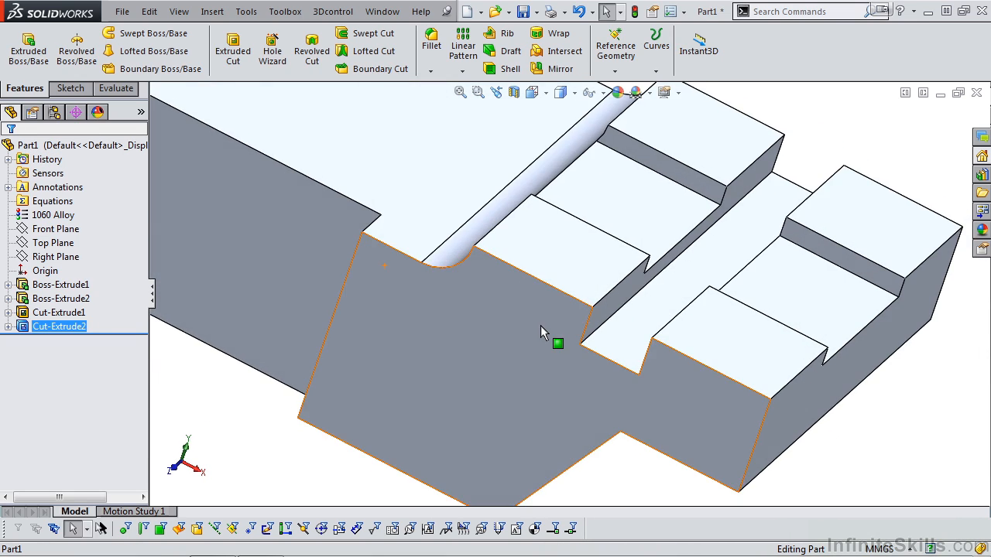
{"action": "key", "text": "space"}
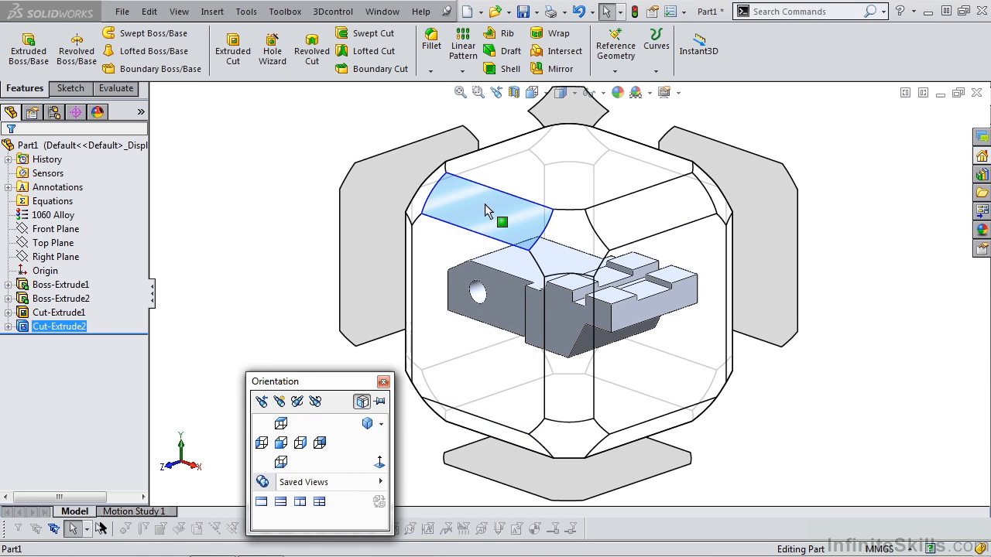
{"action": "left_click", "coordinate": [425, 202]}
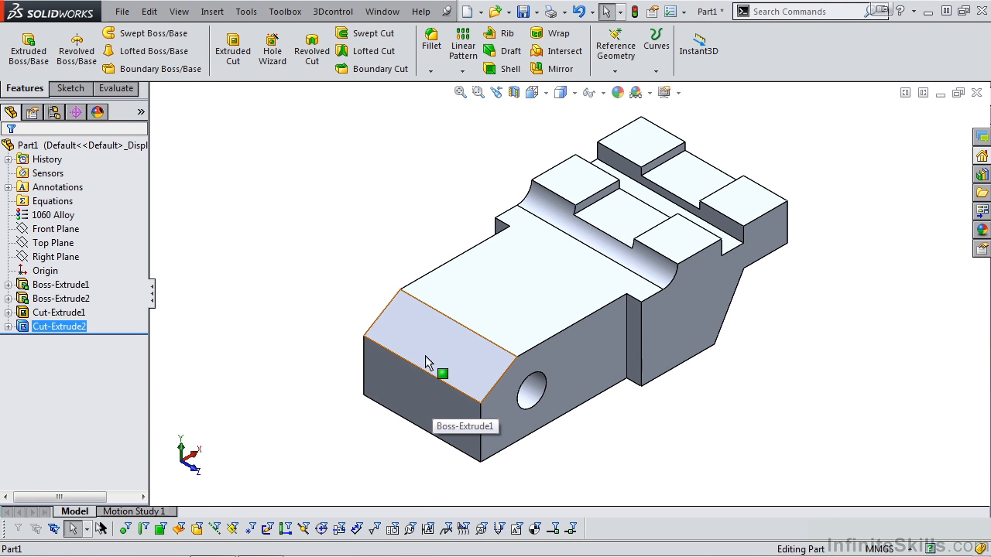
{"action": "left_click", "coordinate": [423, 397]}
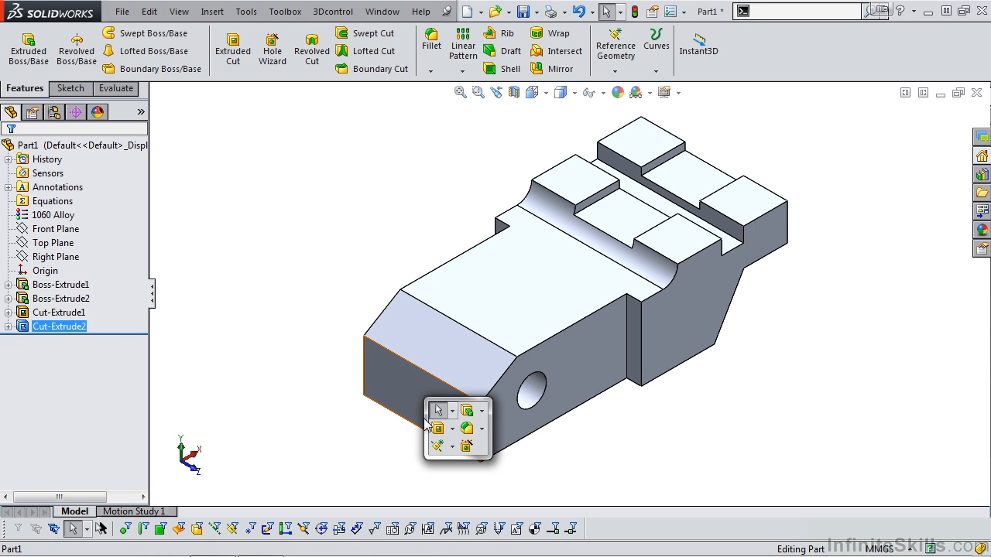
{"action": "left_click", "coordinate": [435, 429]}
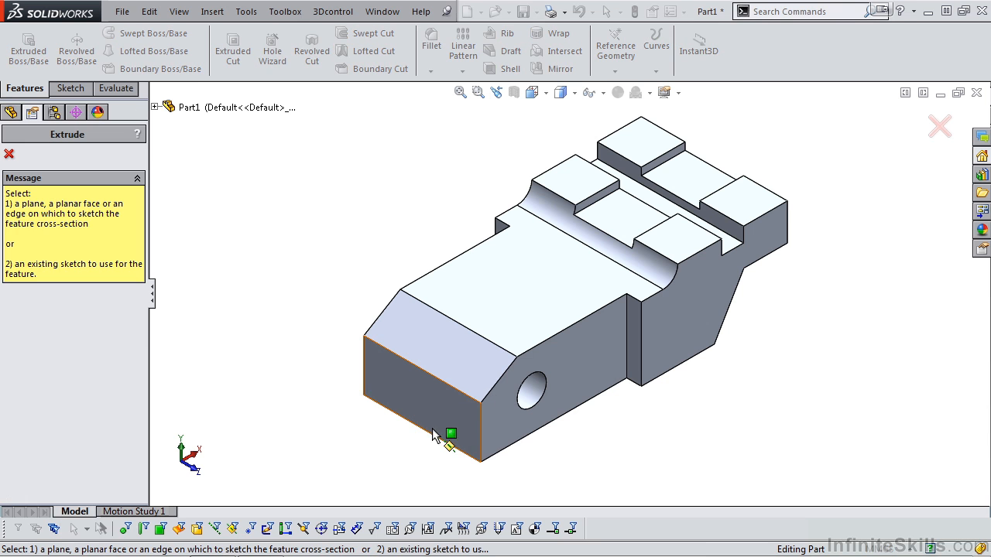
{"action": "left_click", "coordinate": [155, 107]}
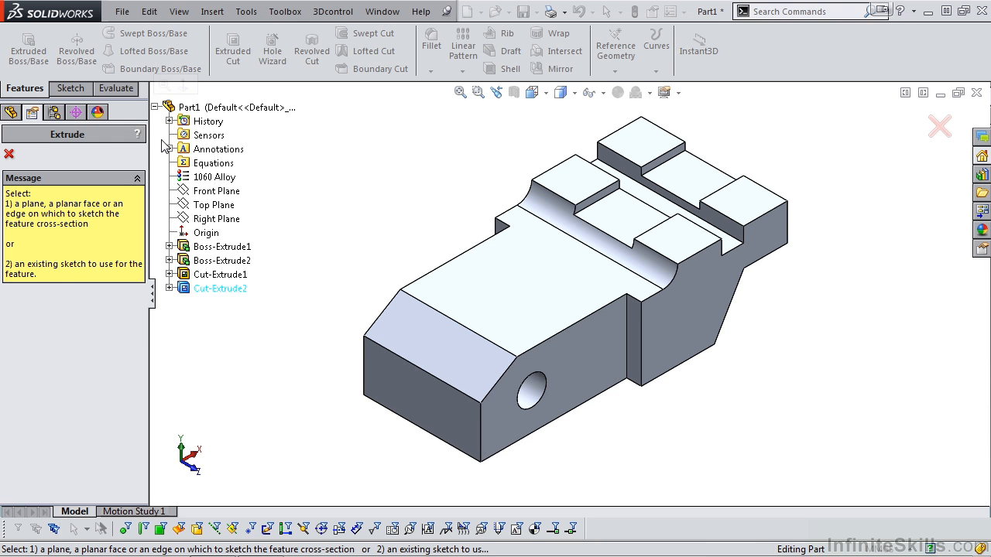
{"action": "left_click", "coordinate": [215, 193]}
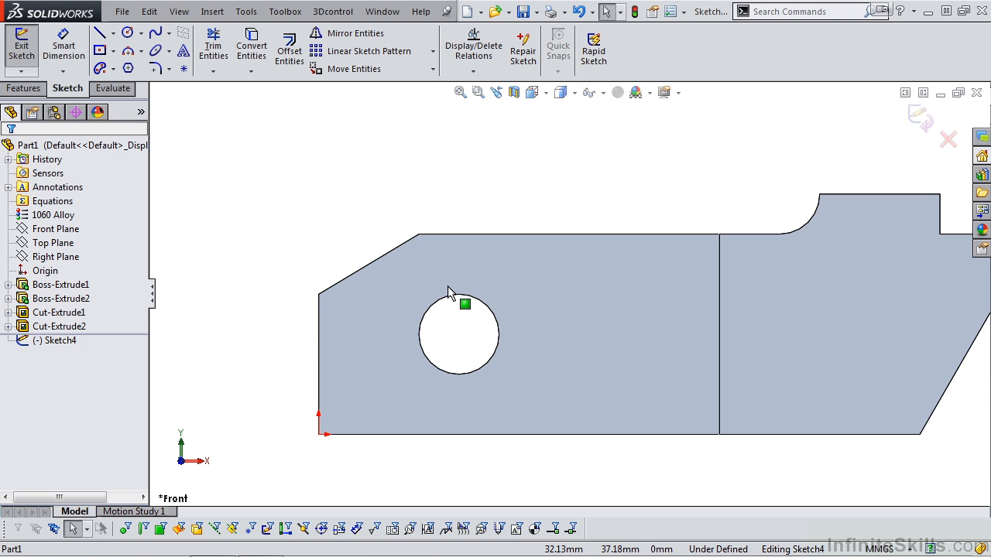
Sketch a three-point arc of about 56 mm radius from the part's bottom edge to its top edge, bulging away from the hole
{"action": "key", "text": "s"}
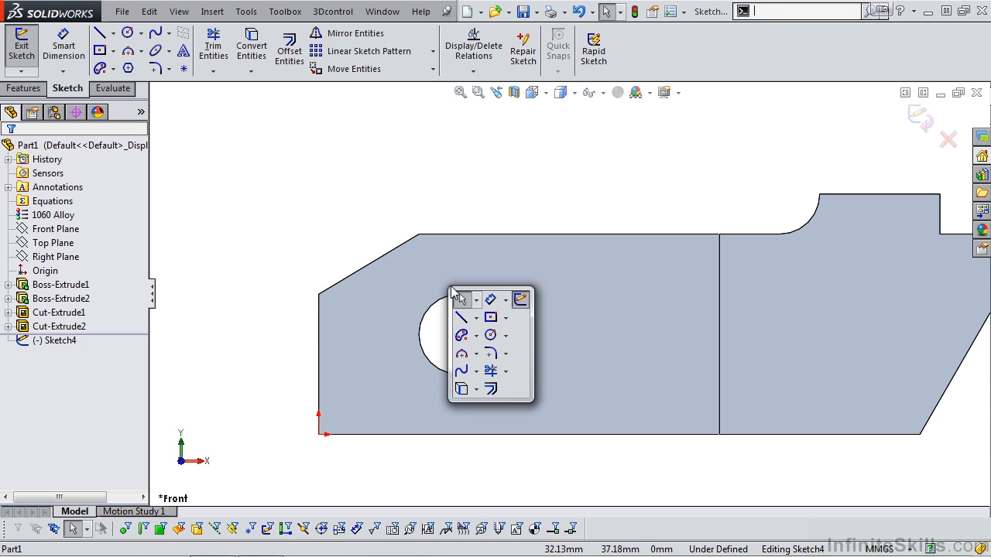
{"action": "left_click", "coordinate": [462, 355]}
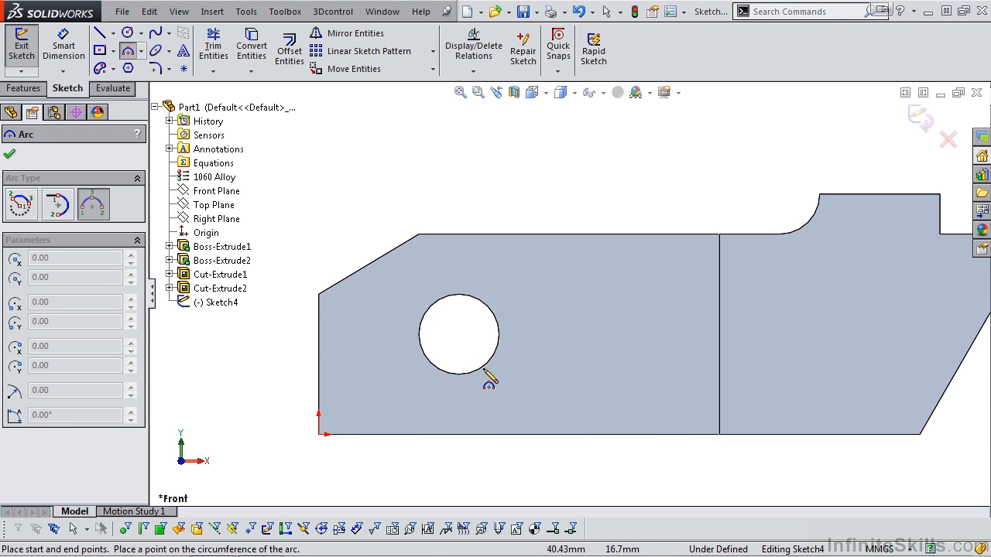
{"action": "left_click", "coordinate": [589, 434]}
{"action": "left_click", "coordinate": [509, 234]}
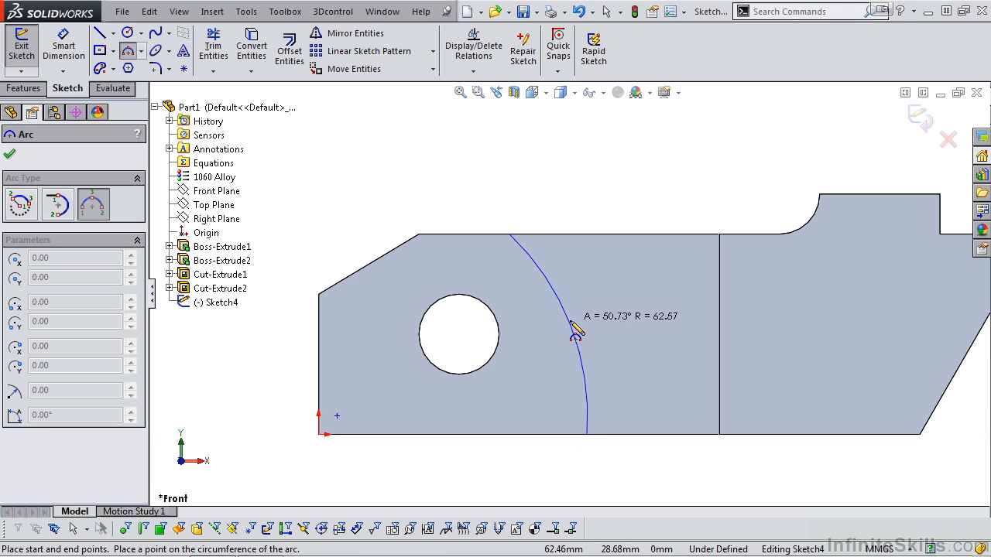
{"action": "left_click", "coordinate": [574, 324]}
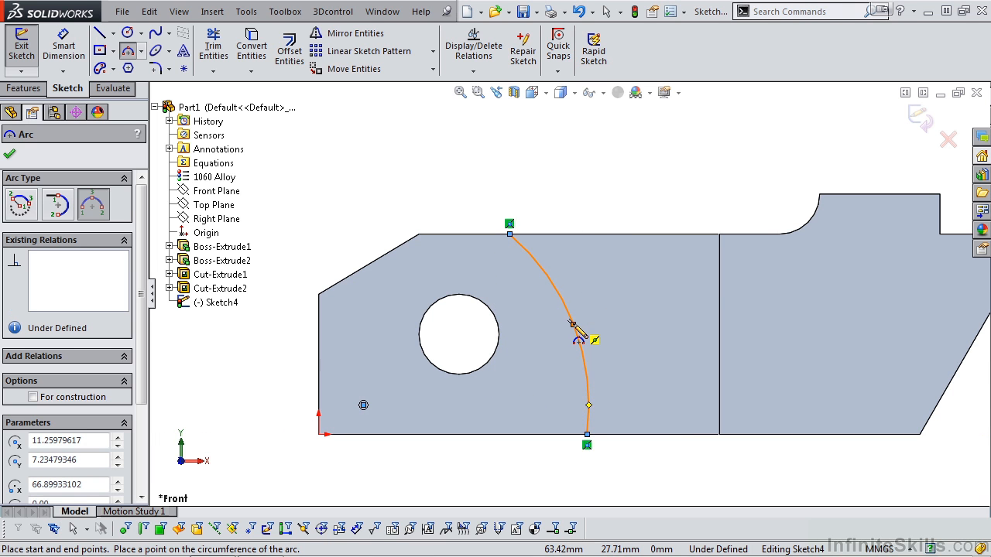
Dimension the arc's radius as 90 mm
{"action": "key", "text": "s"}
{"action": "left_click", "coordinate": [615, 338]}
{"action": "left_click", "coordinate": [570, 298]}
{"action": "left_click", "coordinate": [648, 207]}
{"action": "type", "text": "9"}
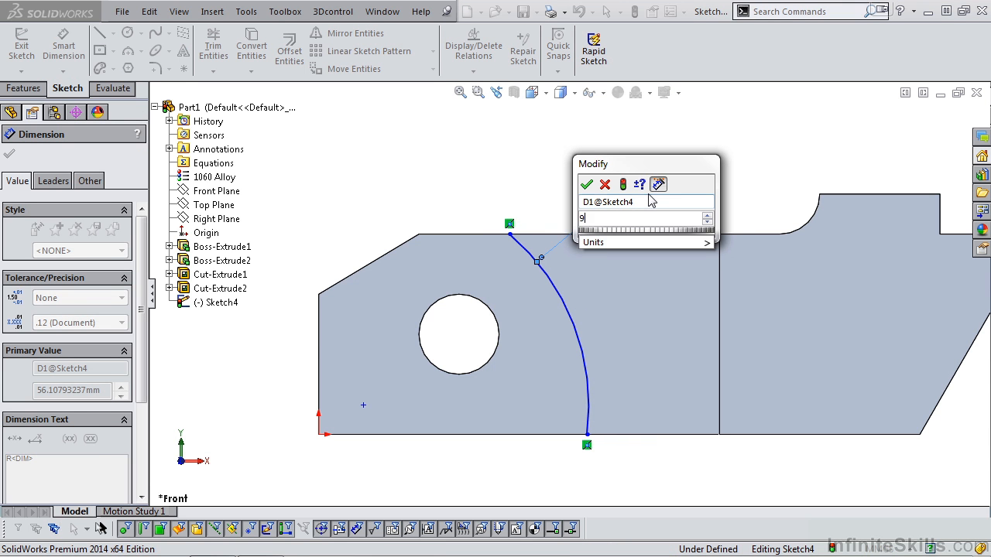
{"action": "type", "text": "0"}
{"action": "left_click", "coordinate": [587, 185]}
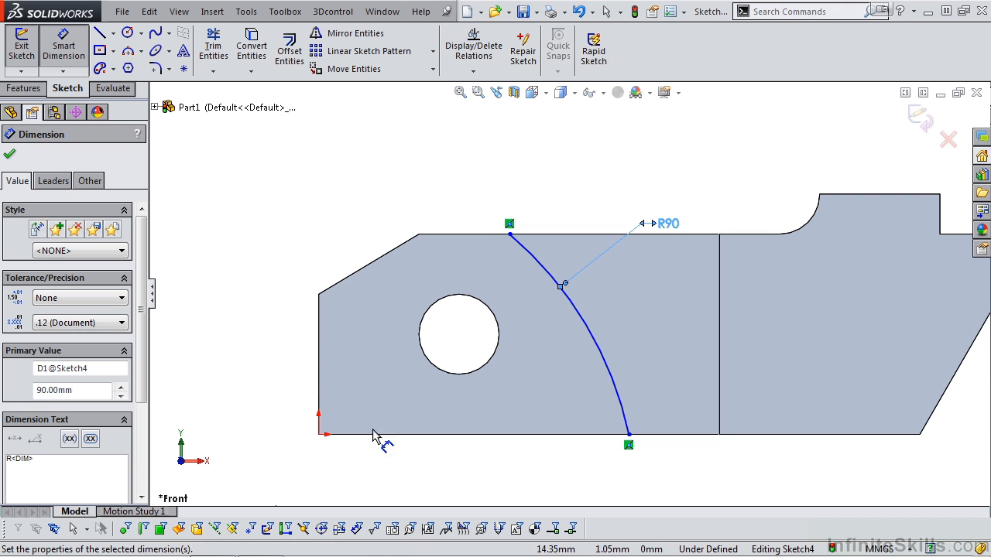
Dimension the arc's lower endpoint 75 mm horizontally from the part's left vertical edge
{"action": "left_click", "coordinate": [321, 391]}
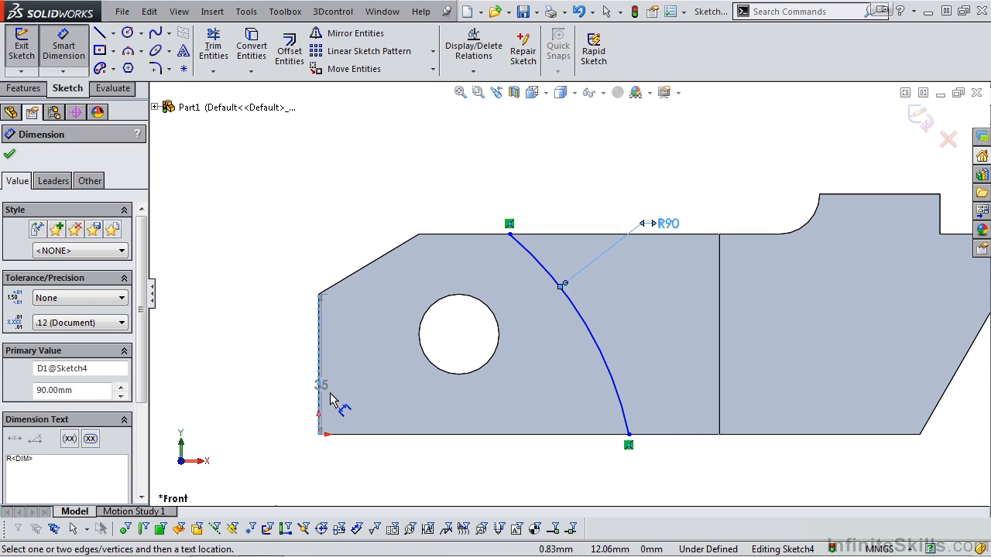
{"action": "left_click", "coordinate": [628, 436]}
{"action": "left_click", "coordinate": [487, 463]}
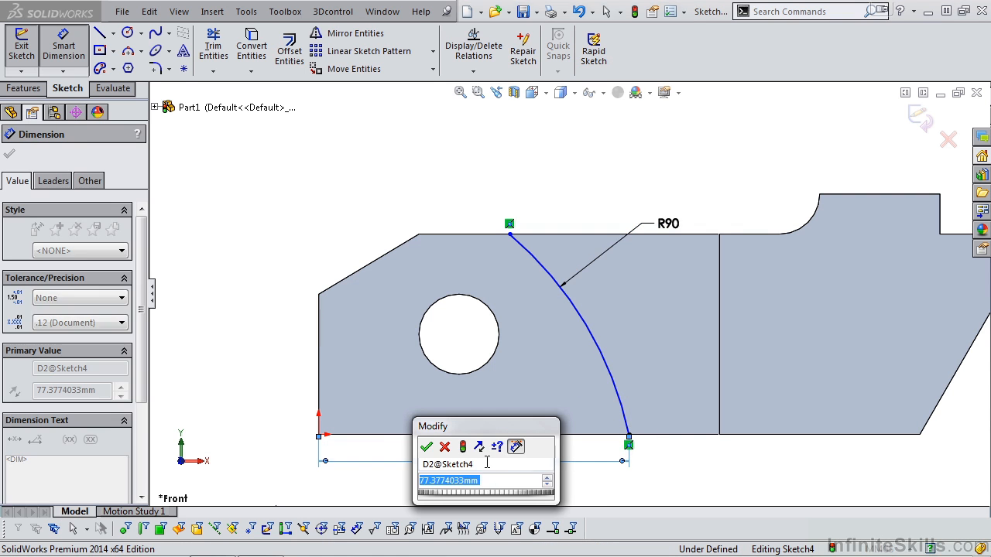
{"action": "type", "text": "75"}
{"action": "left_click", "coordinate": [427, 448]}
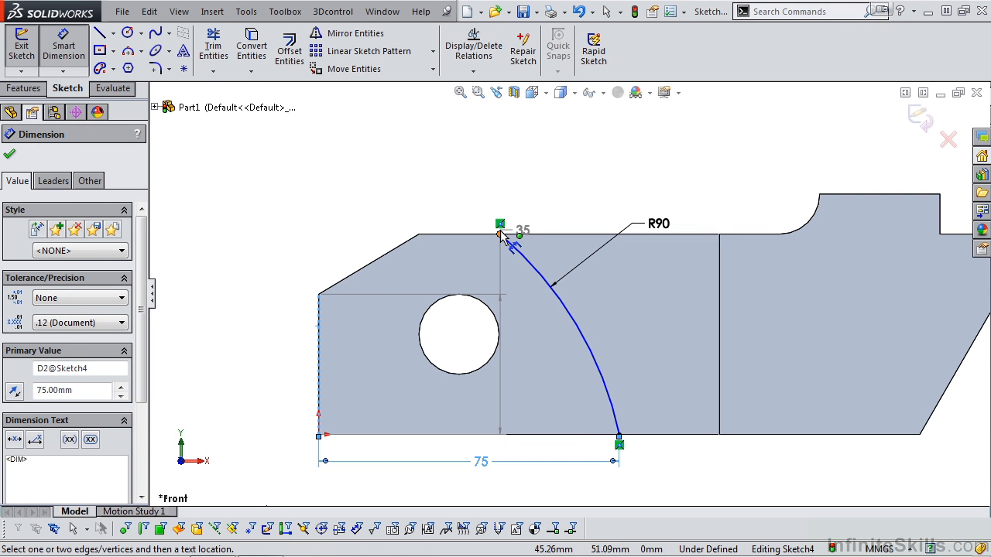
Dimension the arc's upper endpoint 50 mm horizontally from the part's left vertical edge
{"action": "left_click", "coordinate": [499, 223]}
{"action": "left_click", "coordinate": [430, 210]}
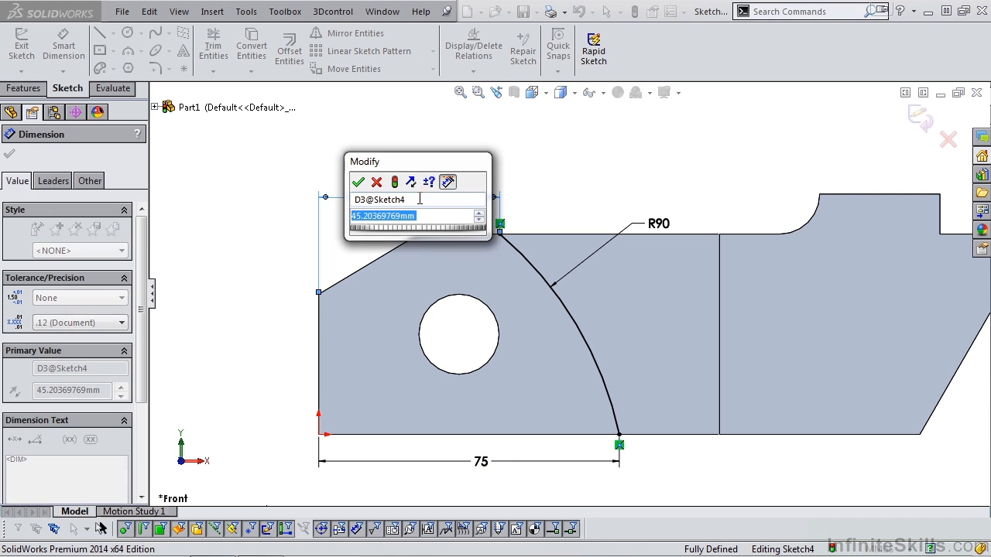
{"action": "type", "text": "50"}
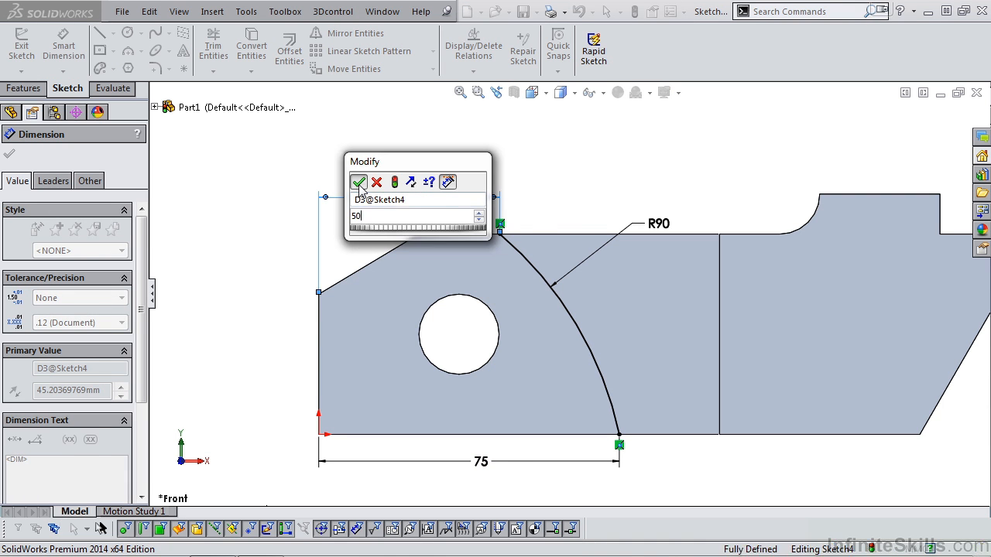
{"action": "left_click", "coordinate": [359, 182]}
Convert the top, sloped, left vertical and bottom edges and the hole's circular edge into sketch entities
{"action": "left_click", "coordinate": [251, 45]}
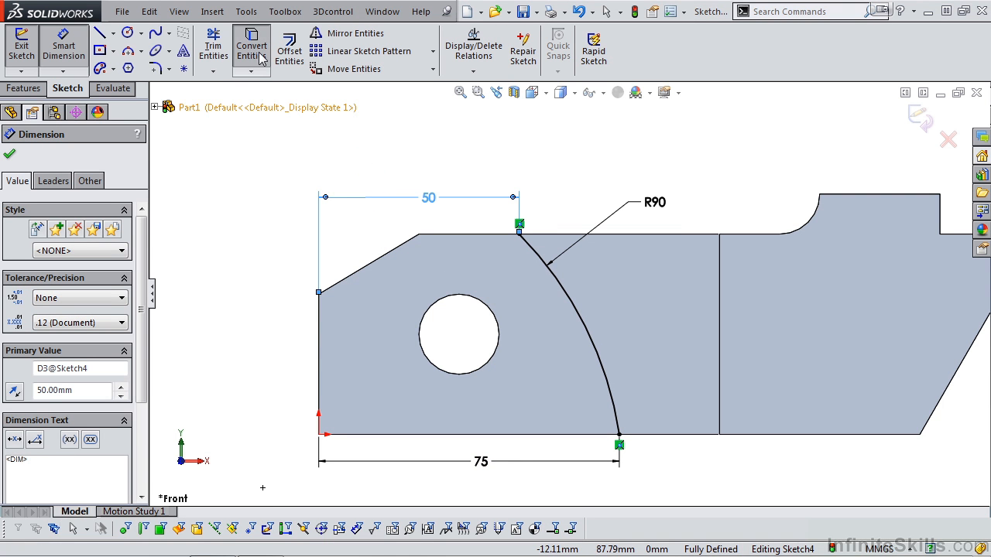
{"action": "left_click", "coordinate": [458, 236]}
{"action": "left_click", "coordinate": [321, 326]}
{"action": "left_click", "coordinate": [393, 434]}
{"action": "left_click", "coordinate": [456, 374]}
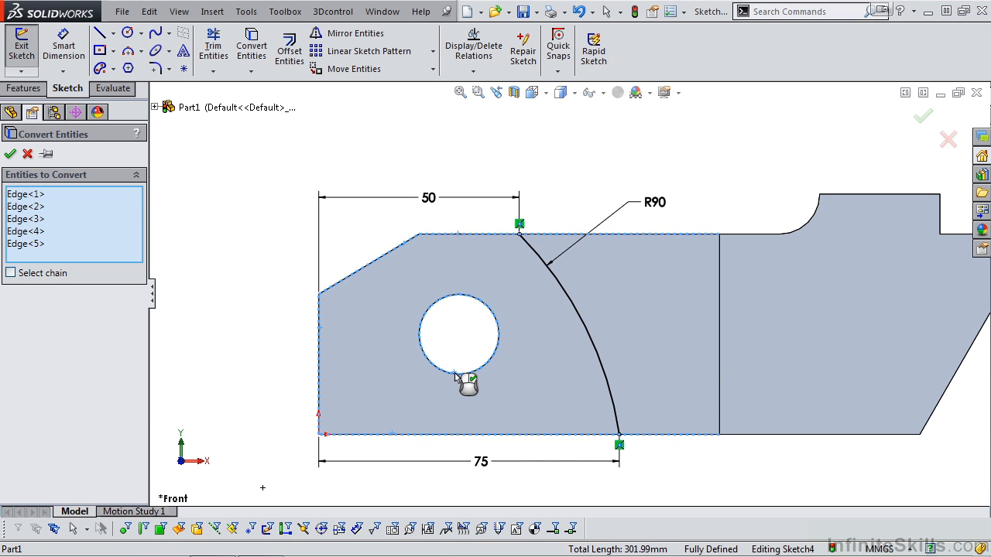
{"action": "left_click", "coordinate": [11, 154]}
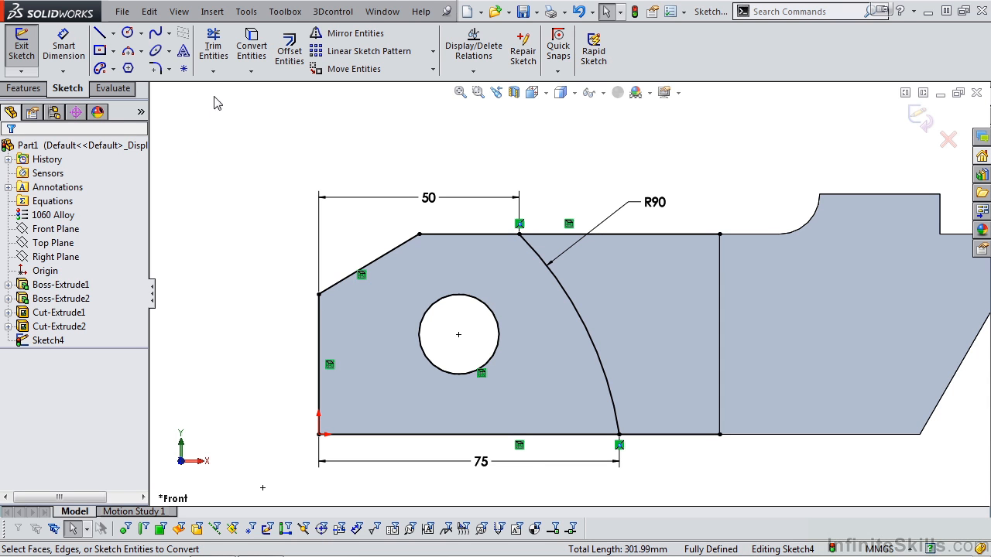
Power-trim the converted top and bottom lines that extend beyond the arc, away from the hole
{"action": "left_click", "coordinate": [214, 53]}
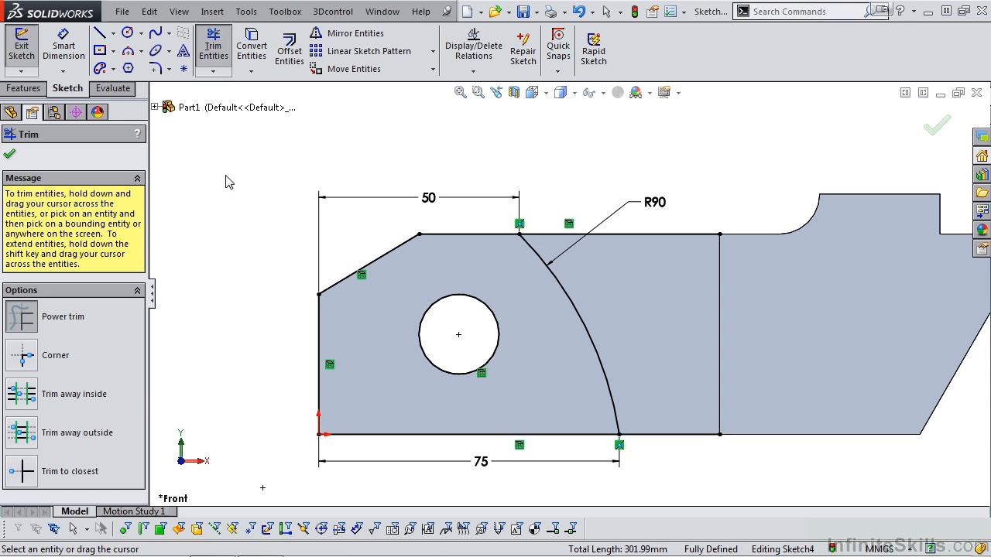
{"action": "left_click_drag", "start_coordinate": [671, 227], "coordinate": [664, 242]}
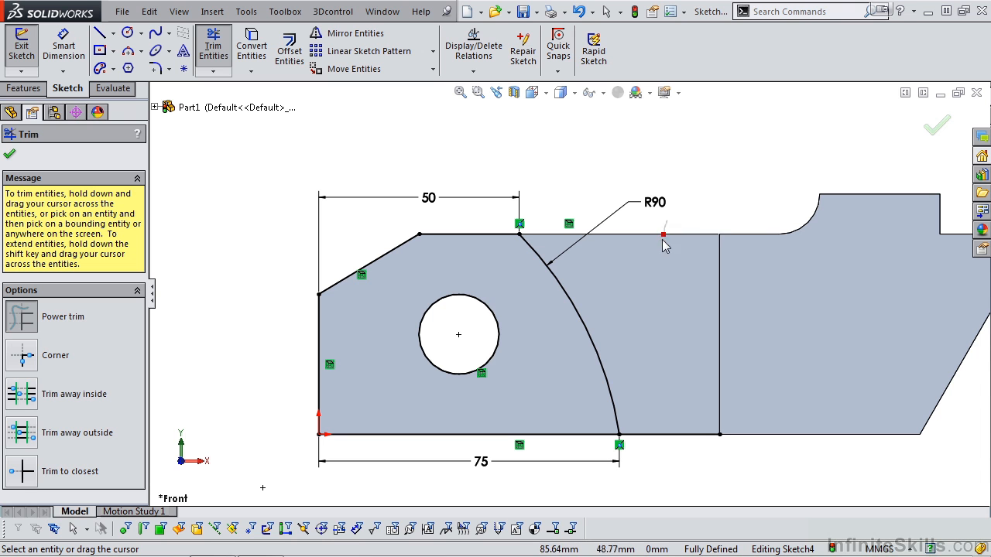
{"action": "left_click_drag", "start_coordinate": [667, 414], "coordinate": [668, 459]}
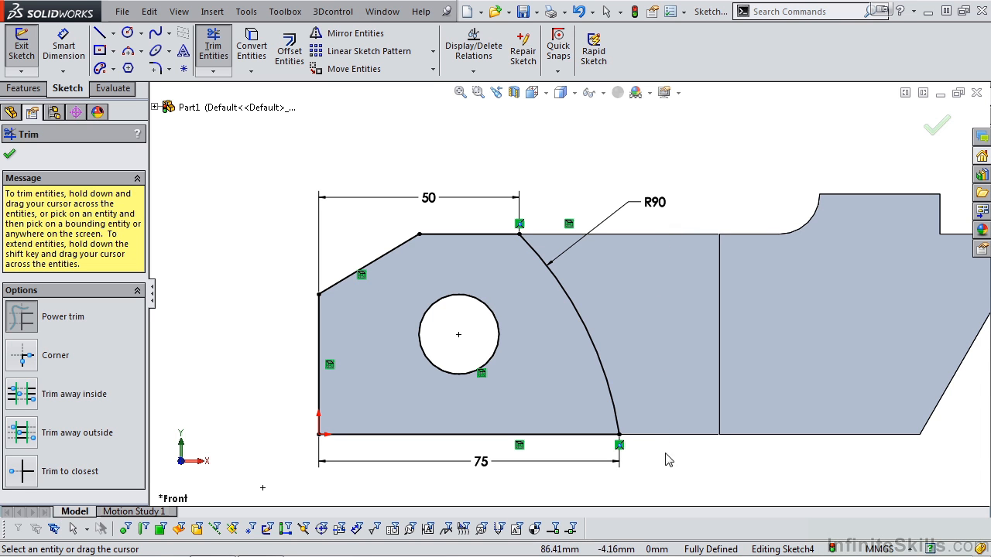
{"action": "left_click", "coordinate": [9, 153]}
Extrude-cut the arc-bounded sketch around the hole with a Mid Plane end condition and a 20 mm depth
{"action": "left_click", "coordinate": [914, 126]}
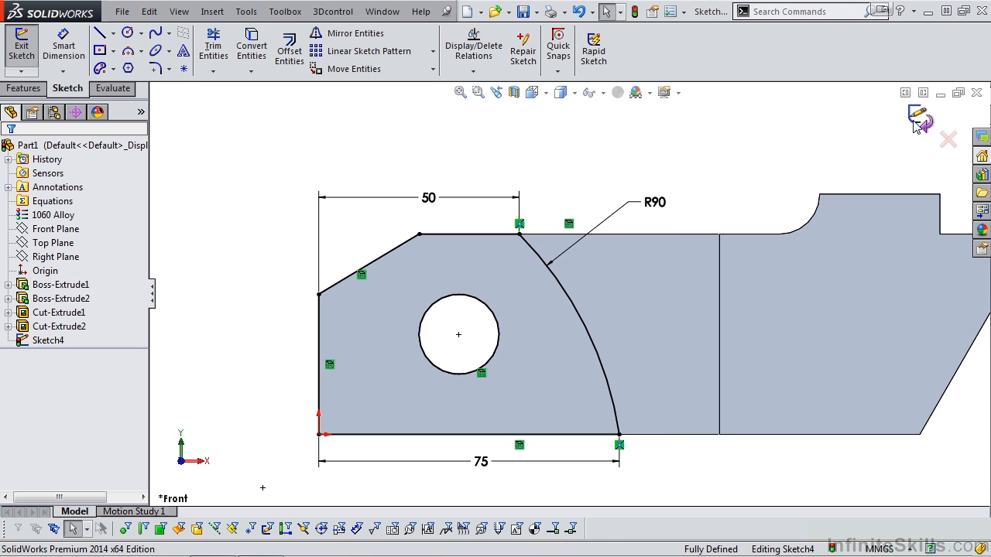
{"action": "mouse_move", "coordinate": [500, 279]}
{"action": "middle_mouse_down"}
{"action": "mouse_move", "coordinate": [527, 323]}
{"action": "mouse_move", "coordinate": [518, 343]}
{"action": "mouse_move", "coordinate": [532, 364]}
{"action": "mouse_move", "coordinate": [520, 366]}
{"action": "middle_mouse_up"}
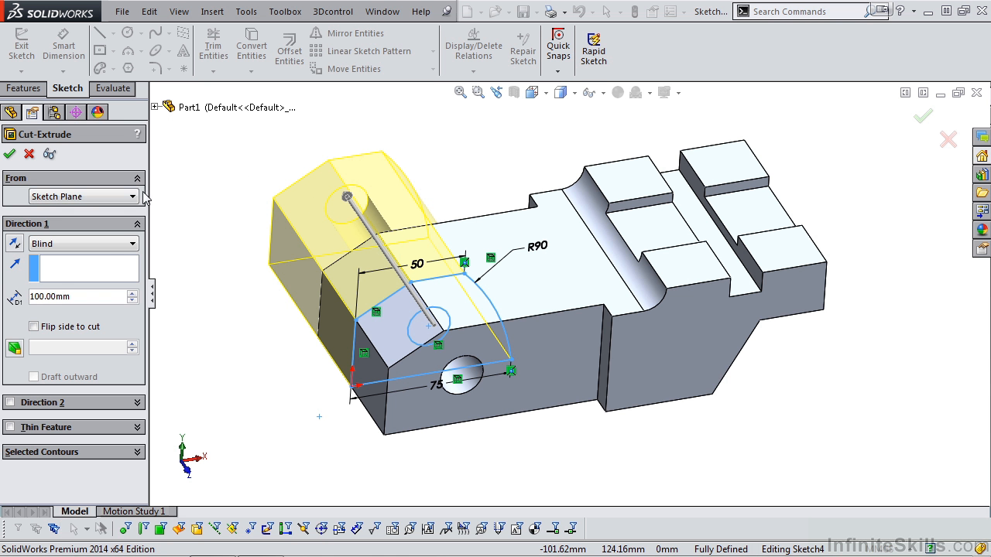
{"action": "left_click", "coordinate": [132, 244]}
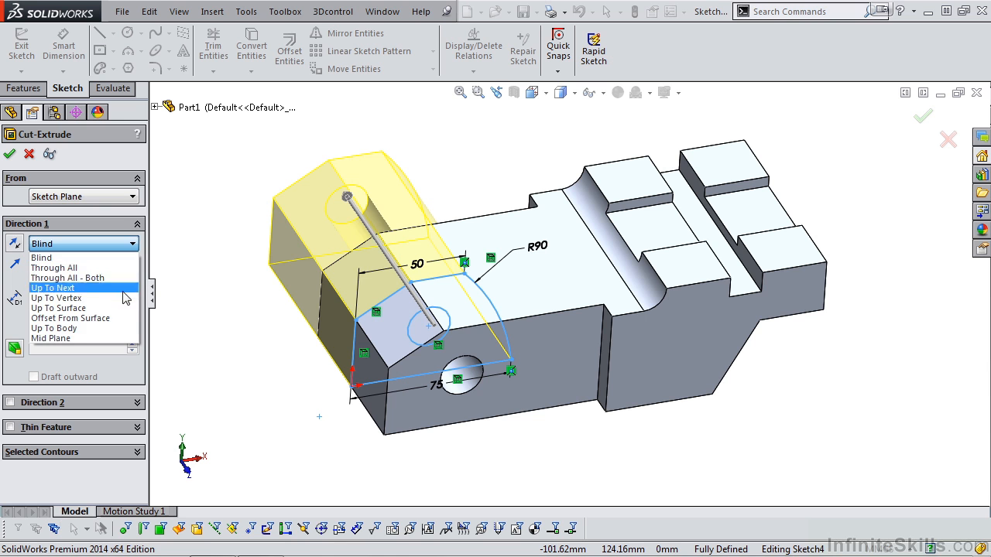
{"action": "left_click", "coordinate": [93, 338]}
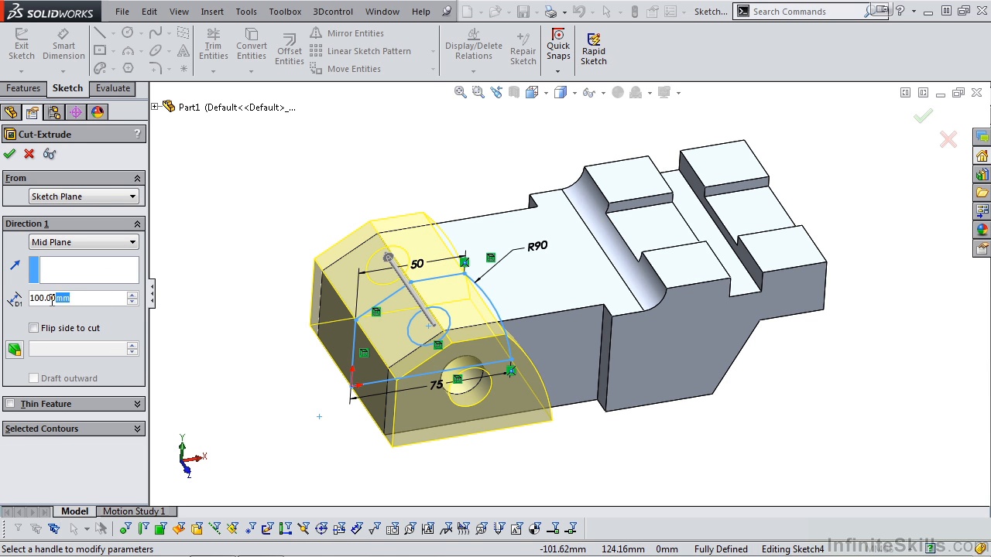
{"action": "type", "text": "20"}
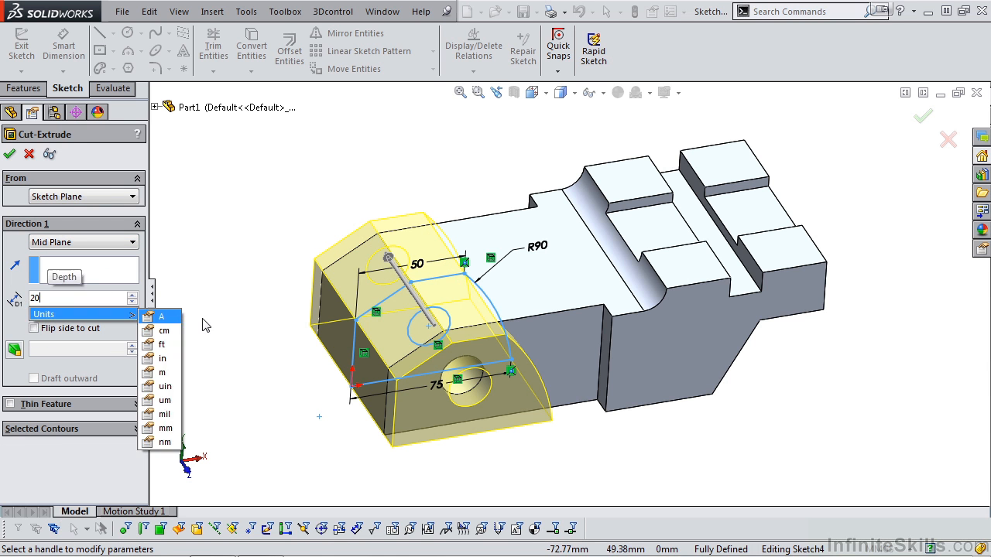
{"action": "key", "text": "Return"}
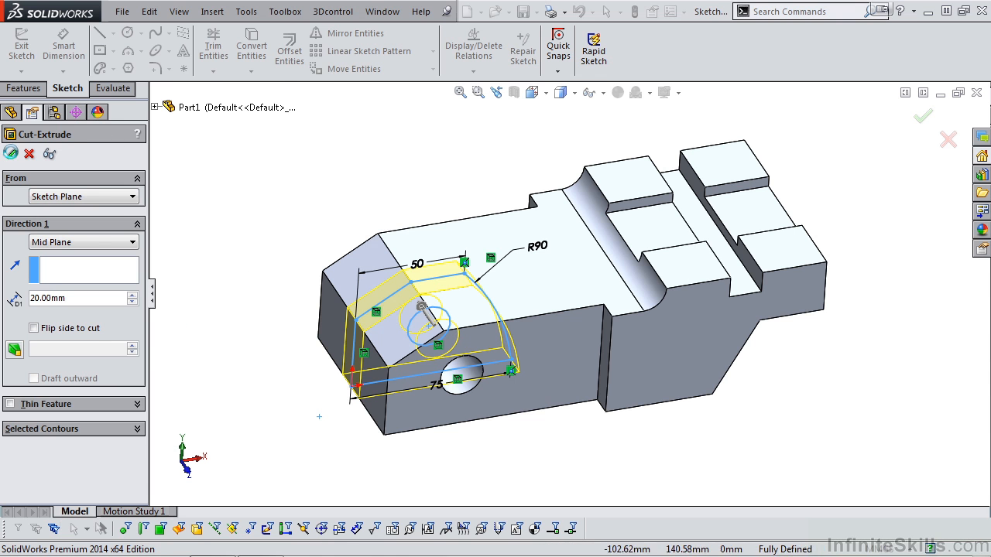
{"action": "left_click", "coordinate": [10, 153]}
Evaluate the mass properties of the finished part, using the default coordinate system
{"action": "key", "text": "space"}
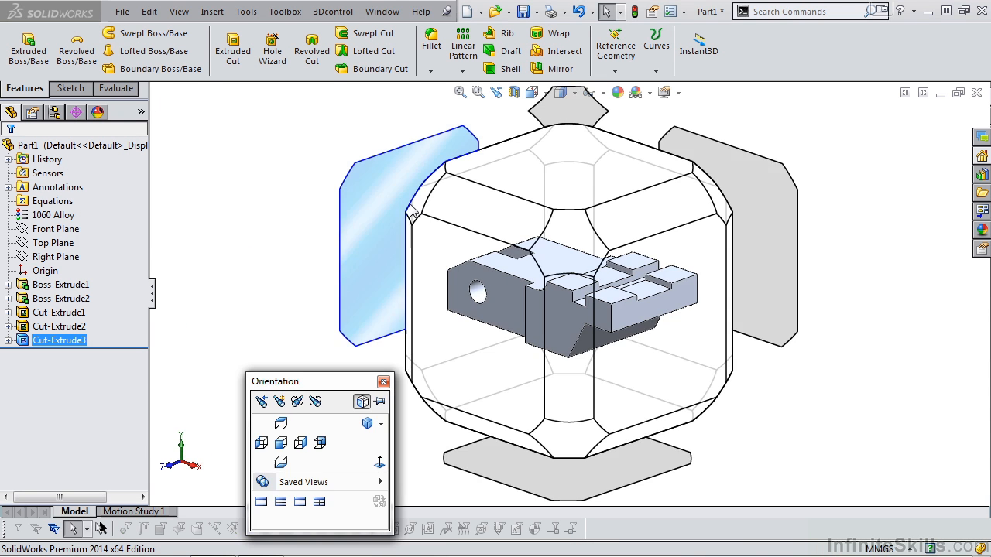
{"action": "left_click", "coordinate": [414, 209]}
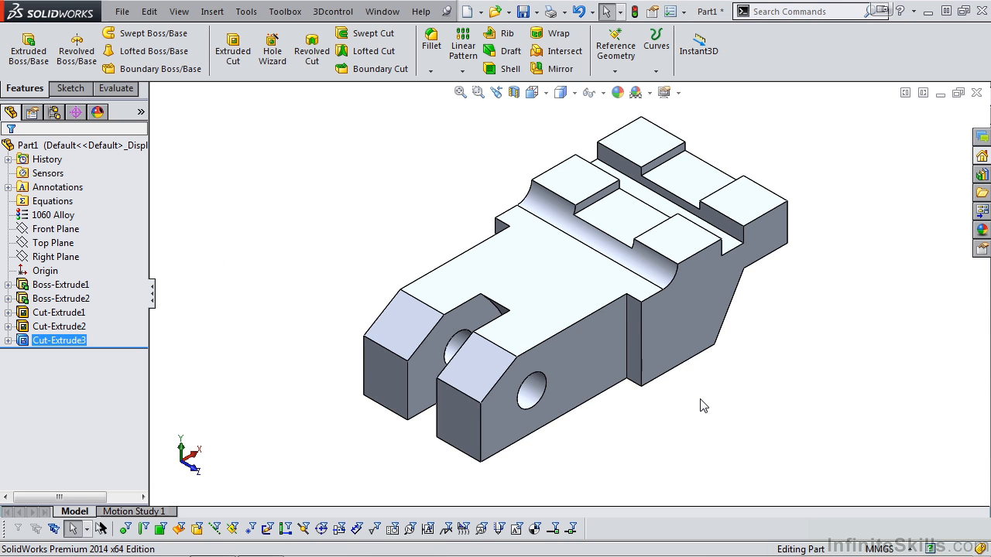
{"action": "left_click", "coordinate": [116, 88]}
{"action": "left_click", "coordinate": [108, 53]}
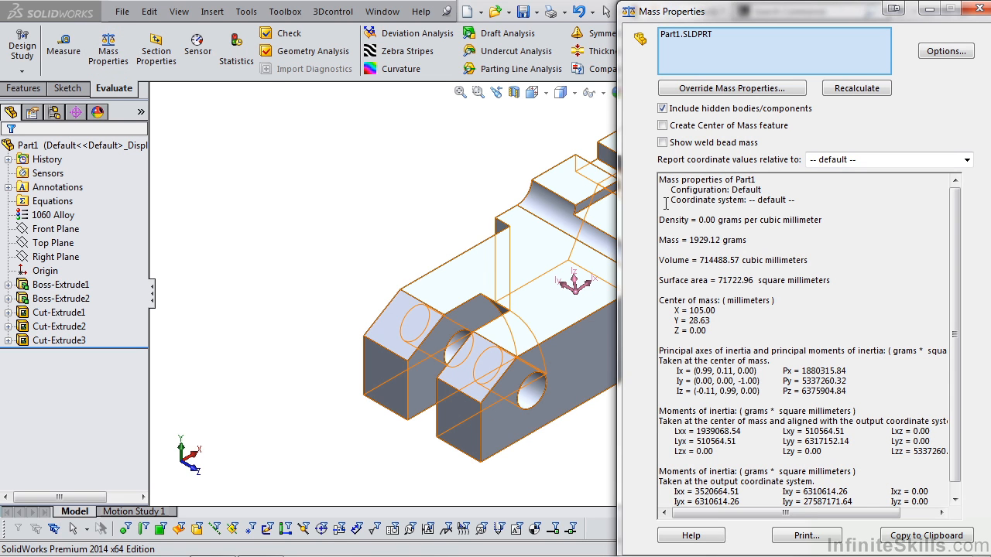